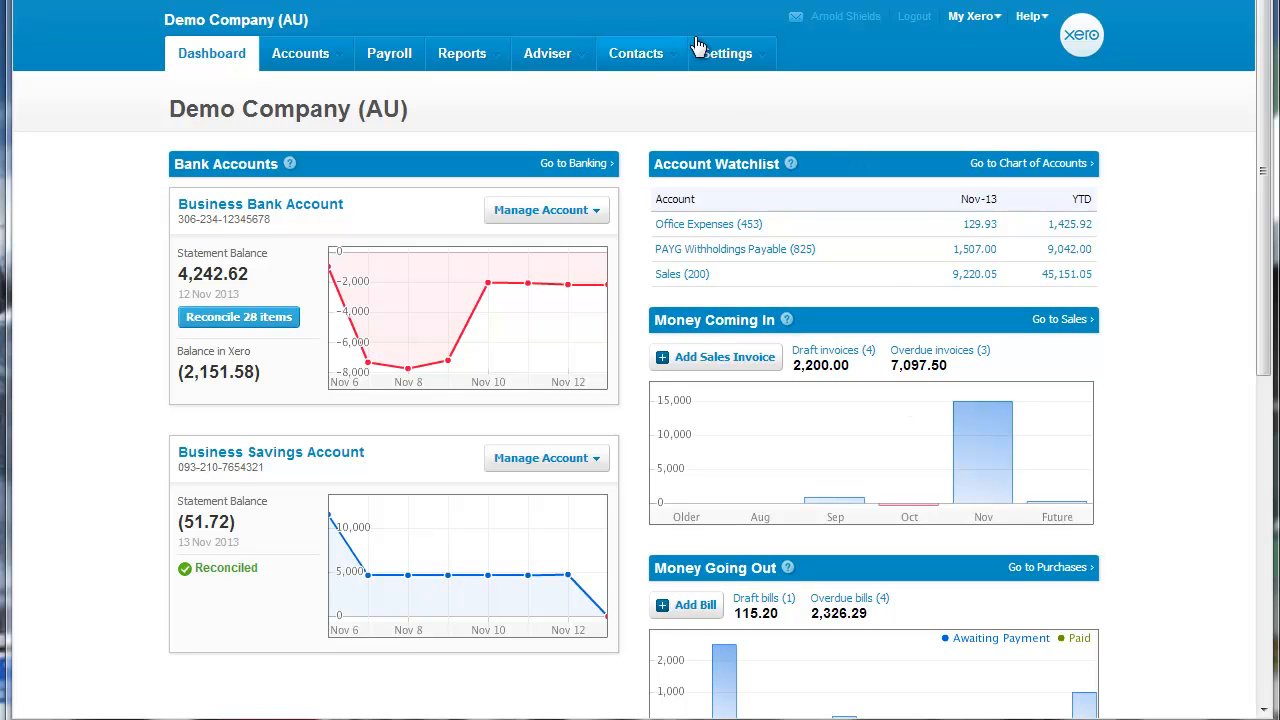
Start a new branding theme in the invoice settings and name it Quote.
mouse_move(727, 53)
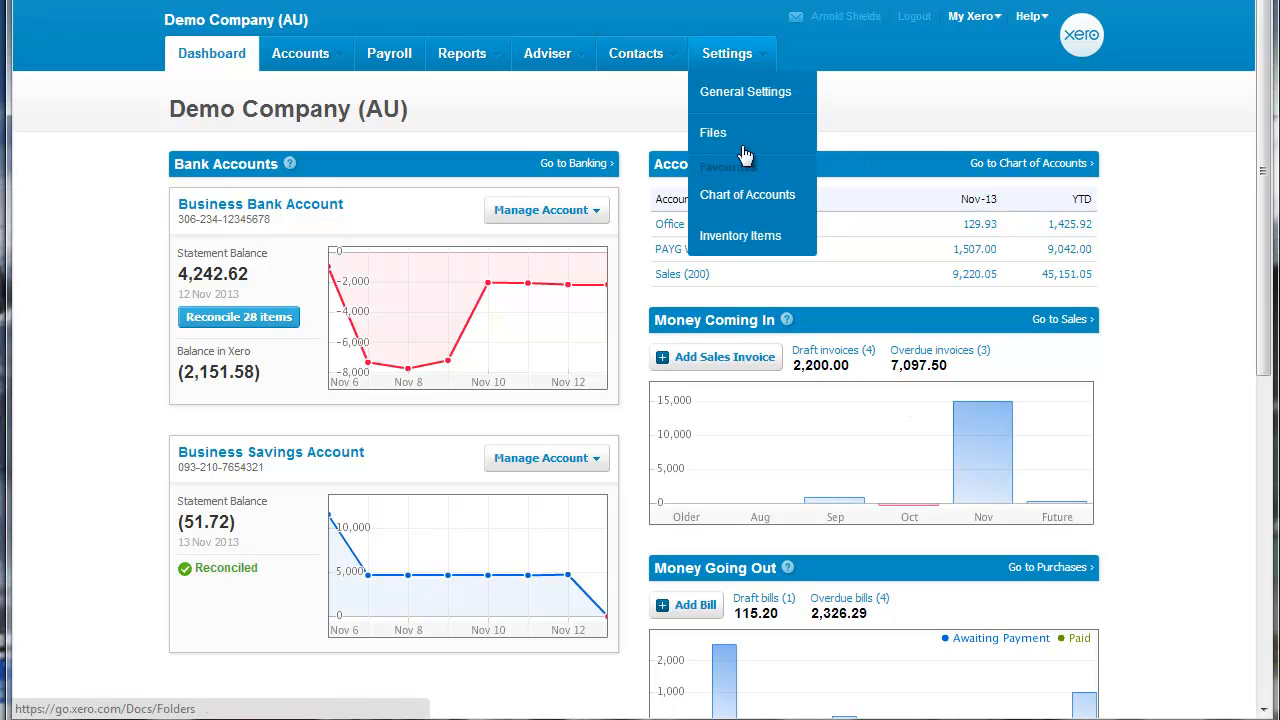
click(737, 91)
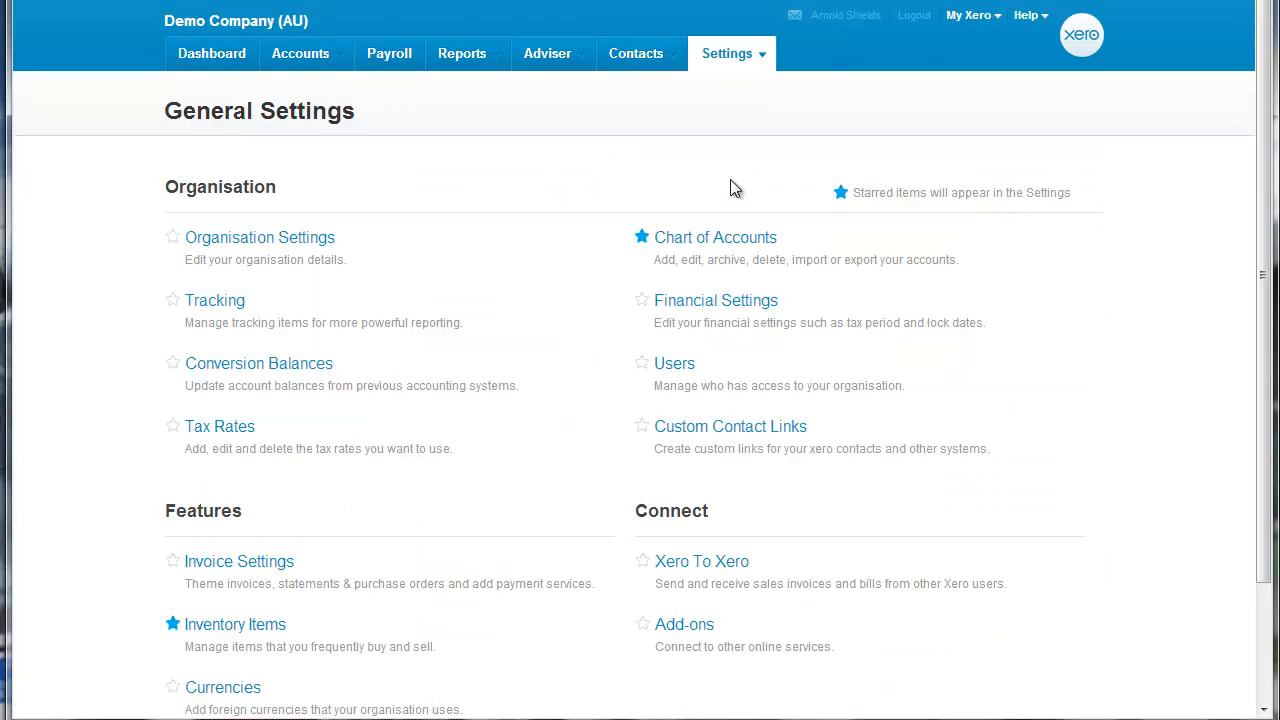
click(217, 568)
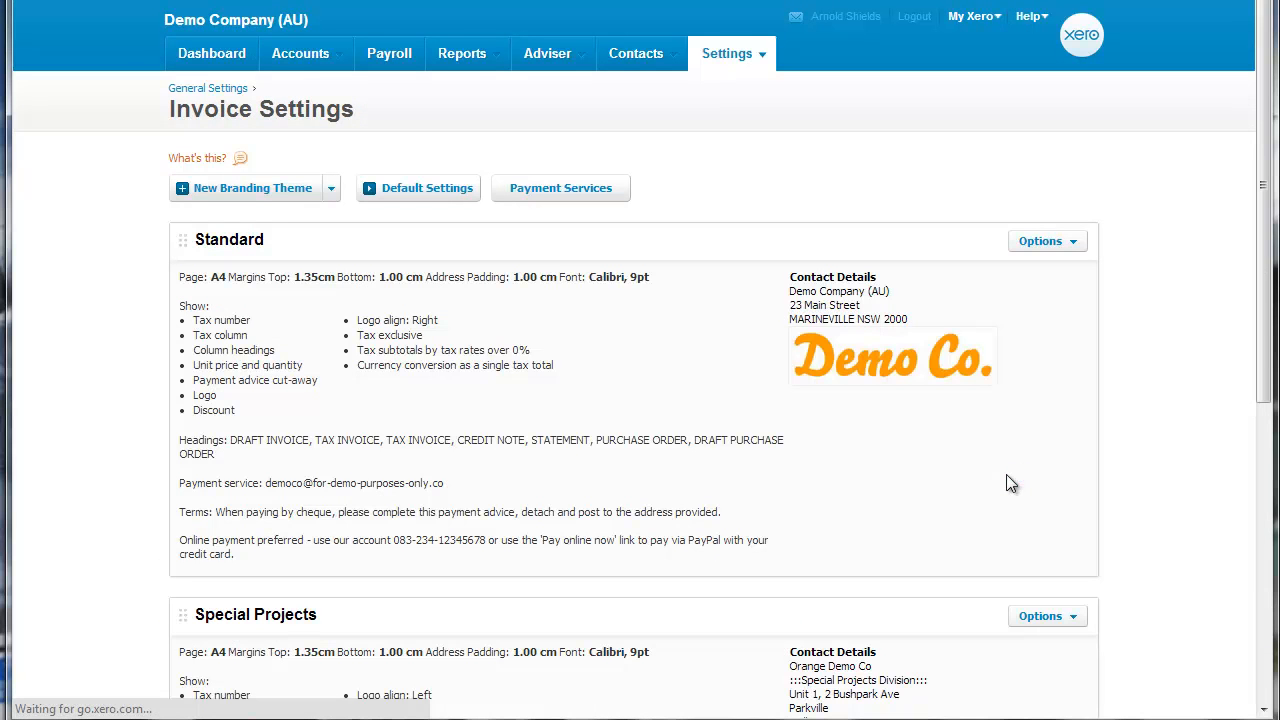
click(296, 186)
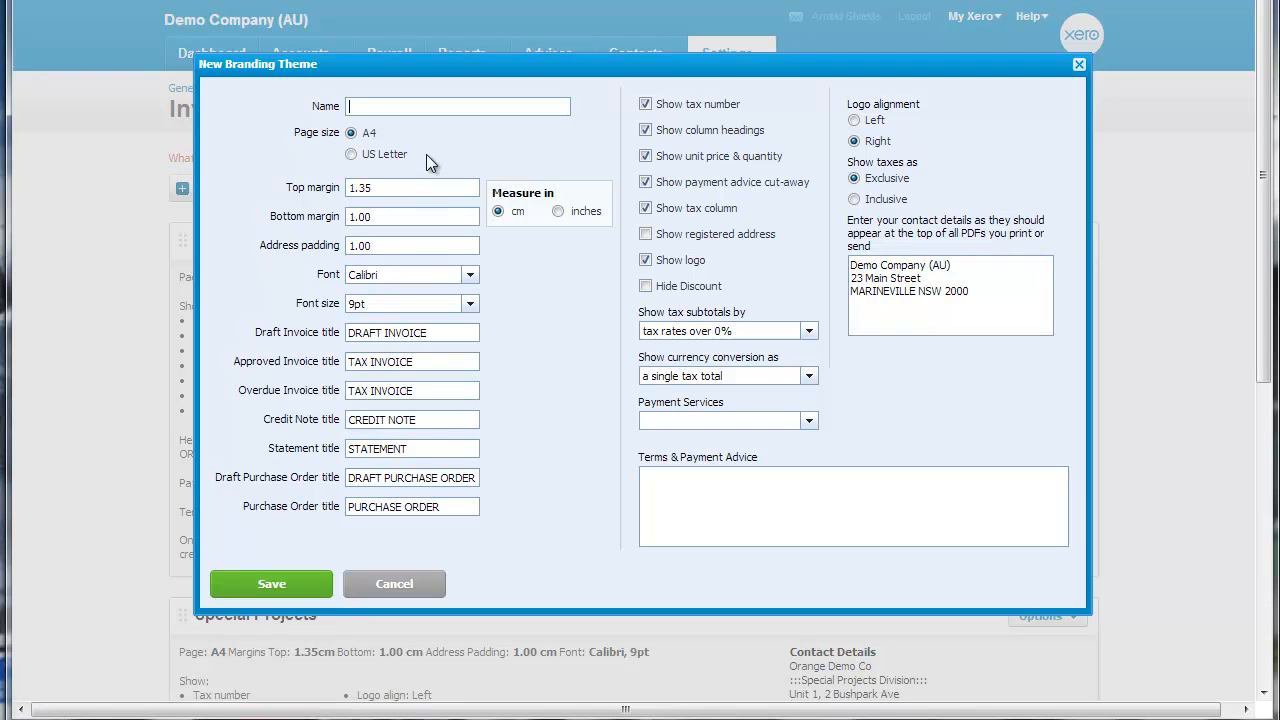
text(Quote)
Set the theme's draft purchase order title to DRAFT QUOTE and its purchase order title to QUOTE, and save the theme.
double_click(417, 478)
triple_click(417, 478)
double_click(417, 478)
drag(391, 477, 481, 480)
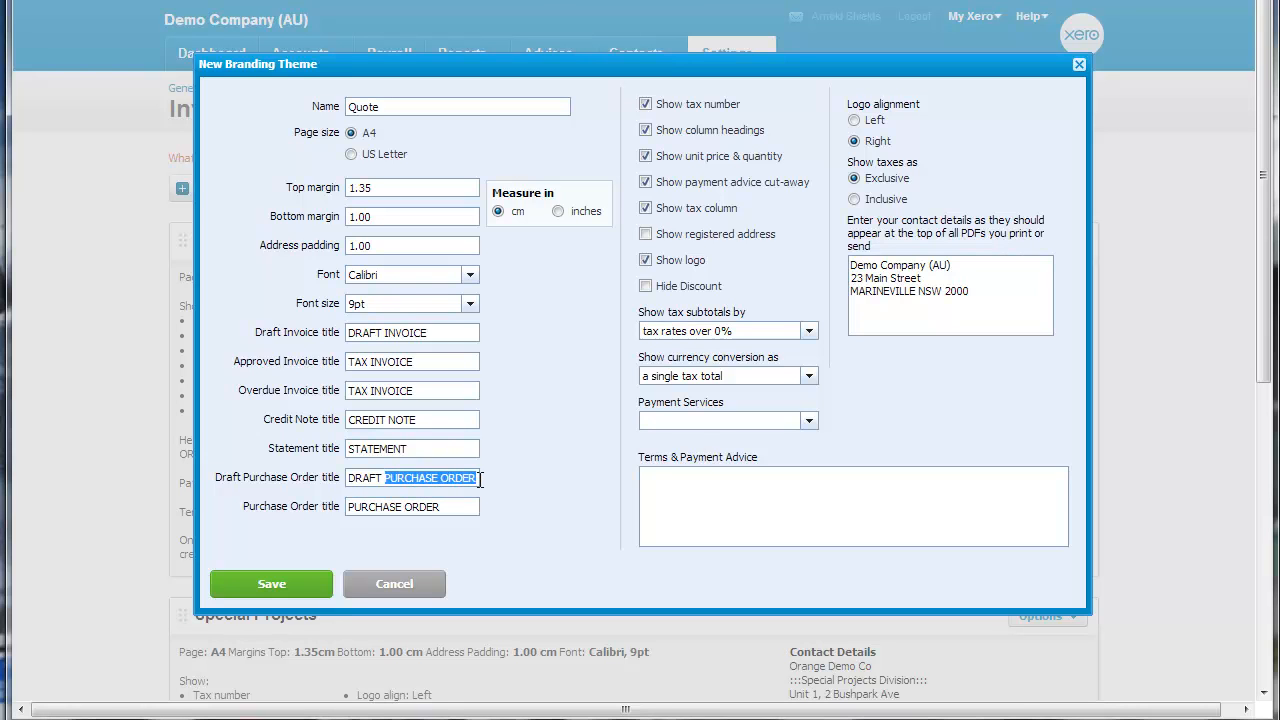
text(QUOTE)
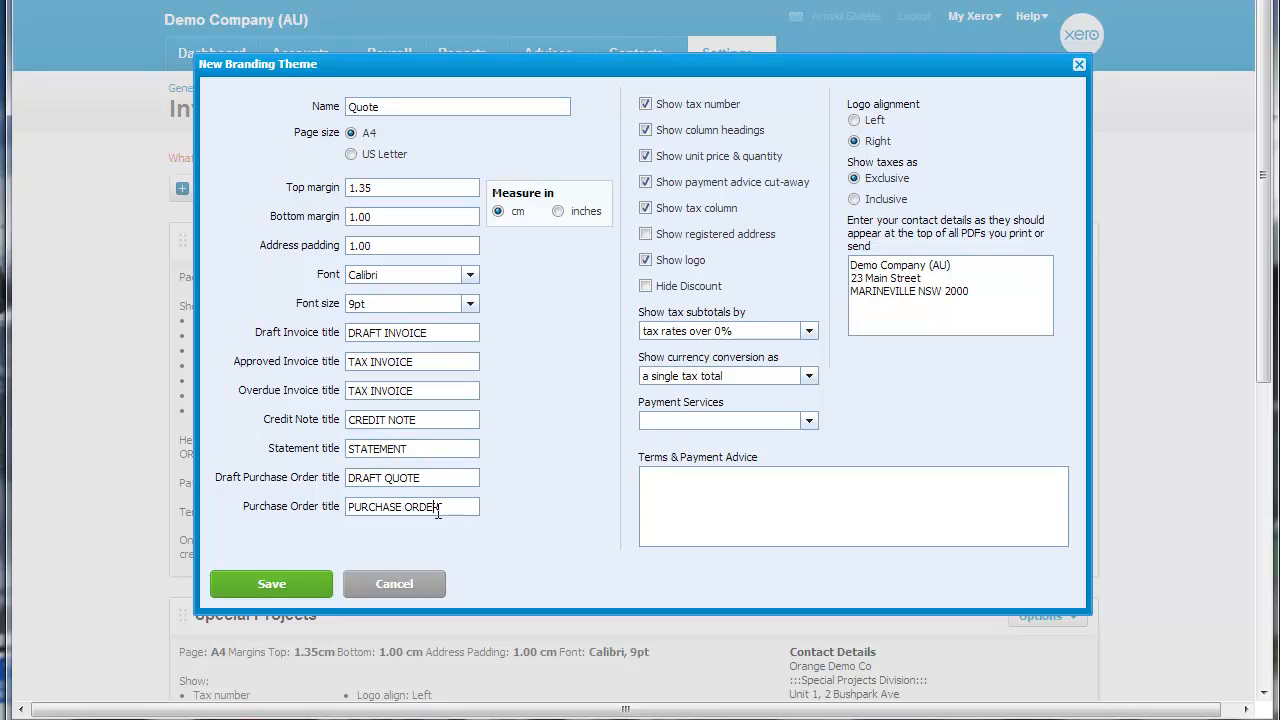
drag(438, 507, 318, 497)
text(QUOTE)
click(294, 588)
Check the saved Quote theme and start a new purchase order from the Purchases area.
scroll(1148, 466, down, 9)
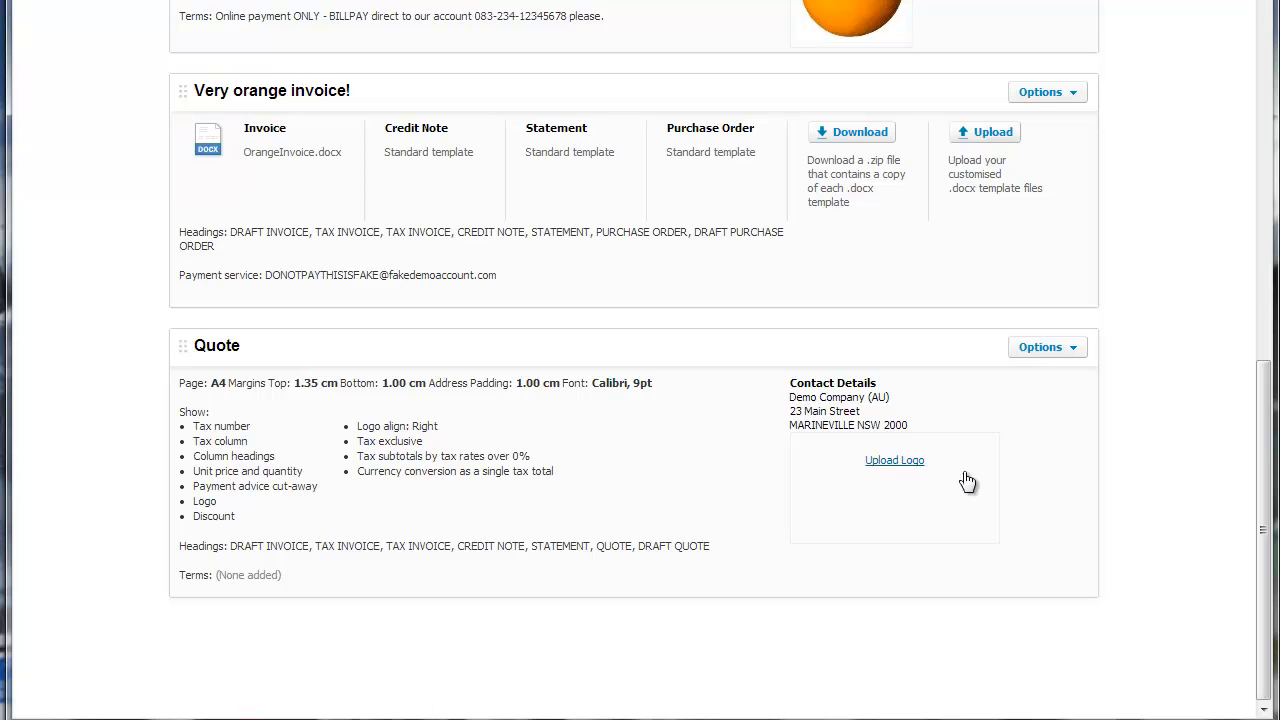
scroll(586, 480, up, 10)
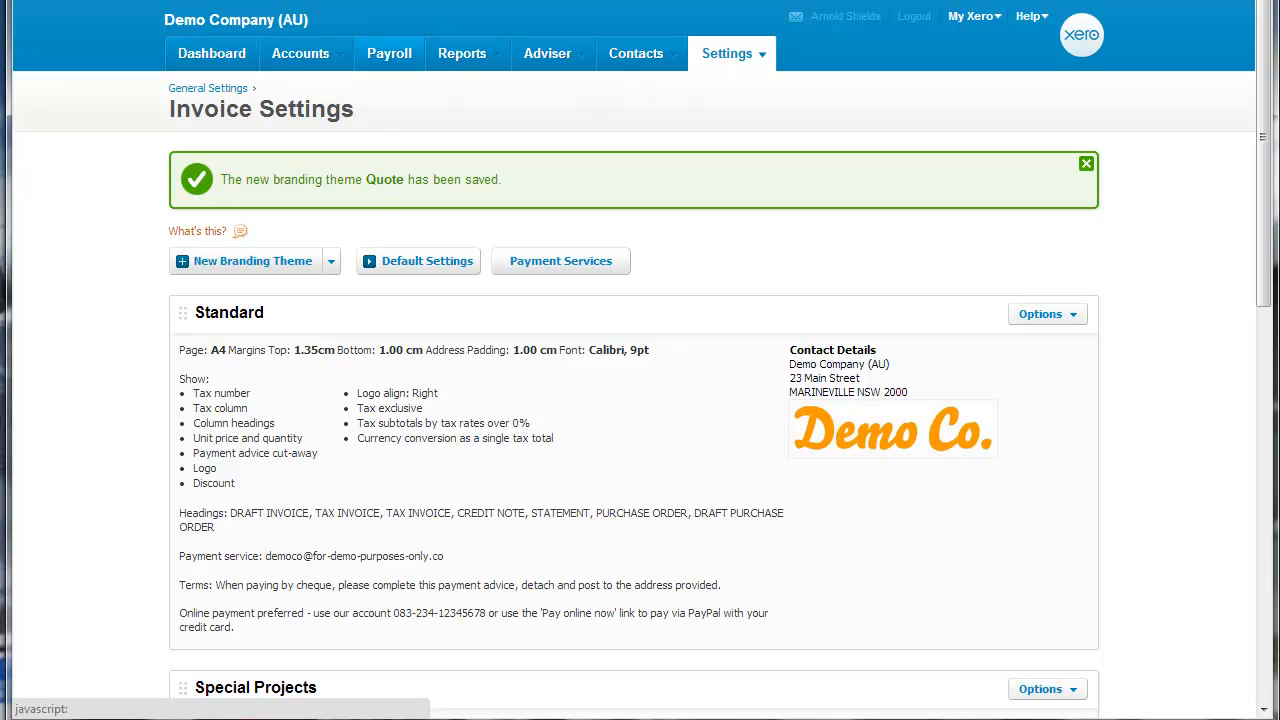
mouse_move(326, 79)
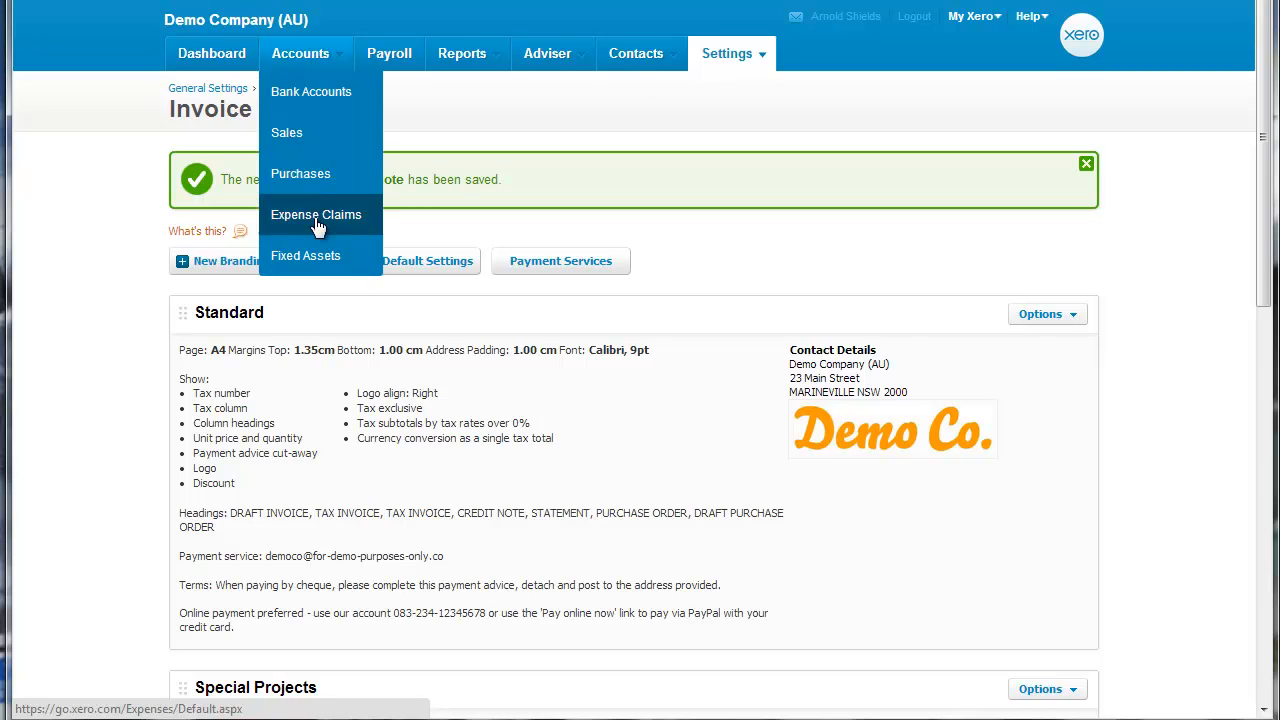
click(320, 176)
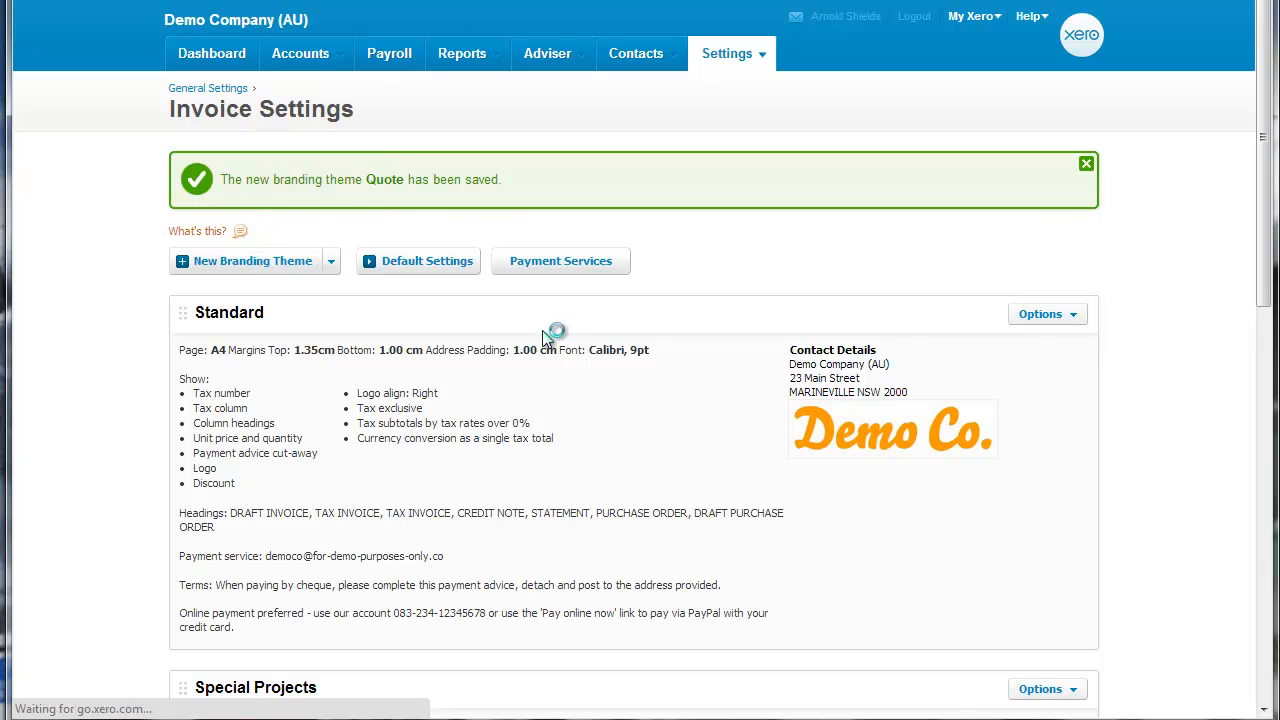
scroll(540, 346, down, 1)
scroll(539, 346, down, 3)
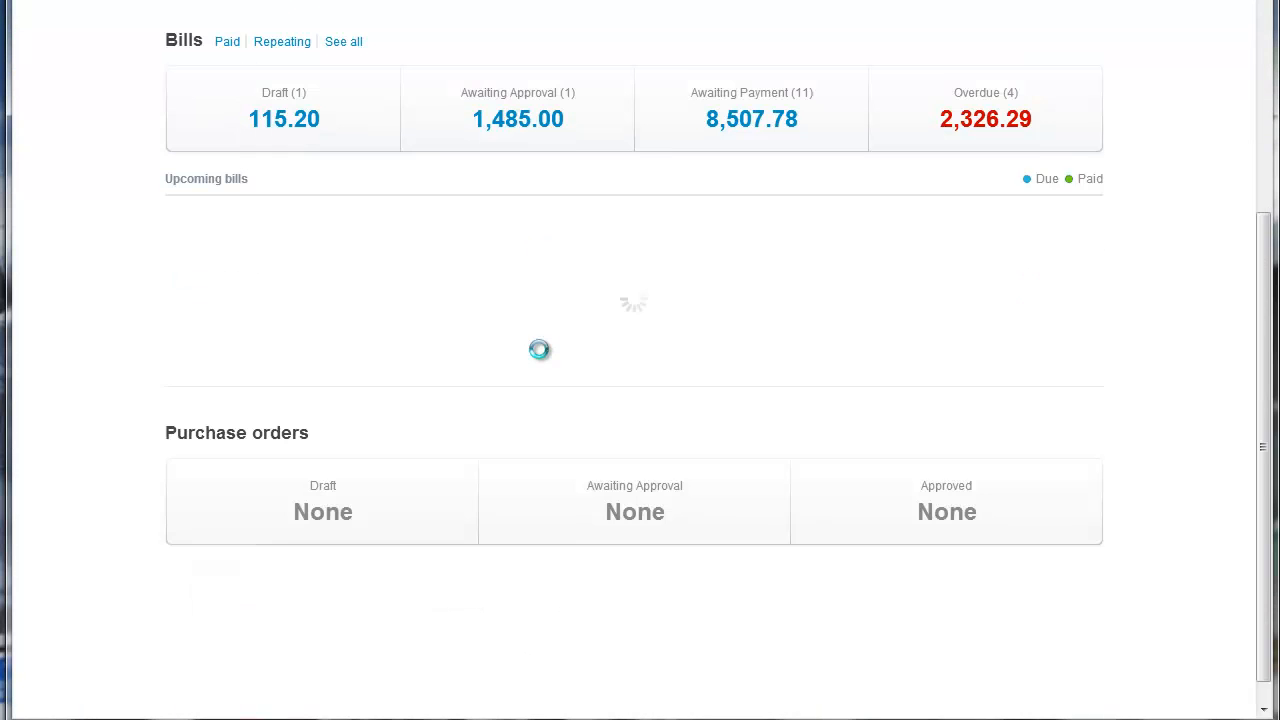
scroll(333, 410, up, 4)
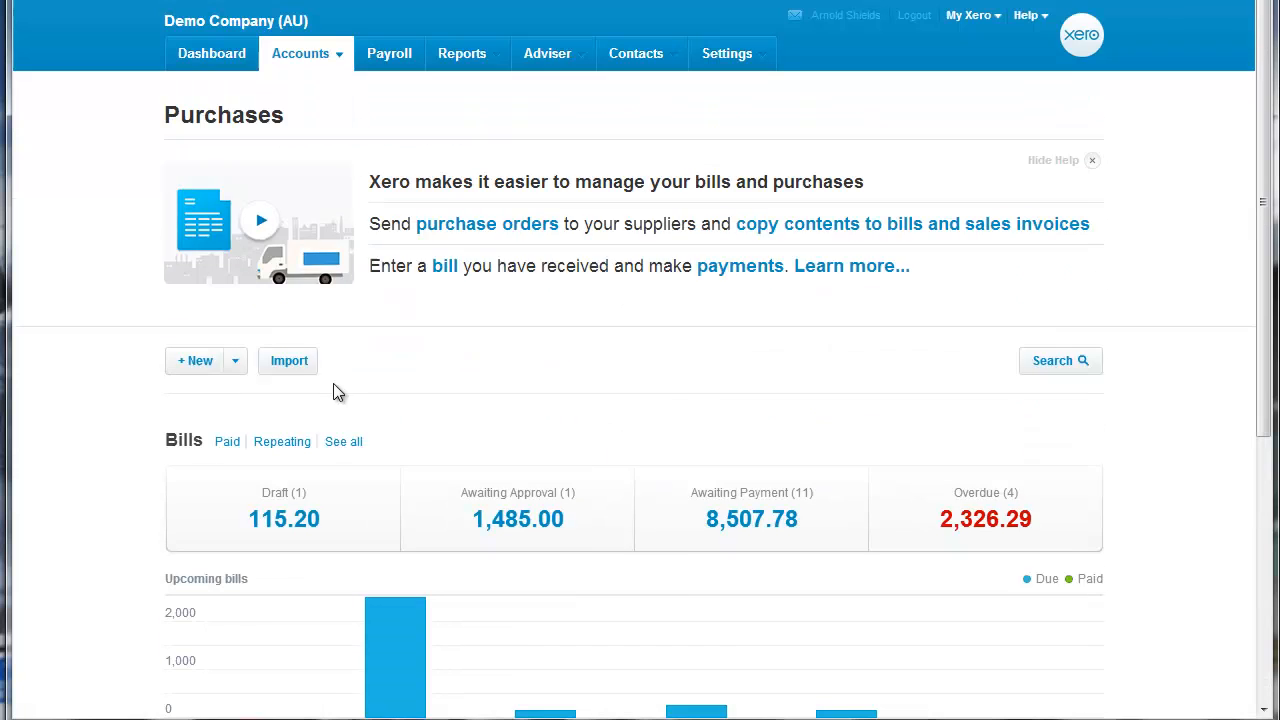
click(242, 363)
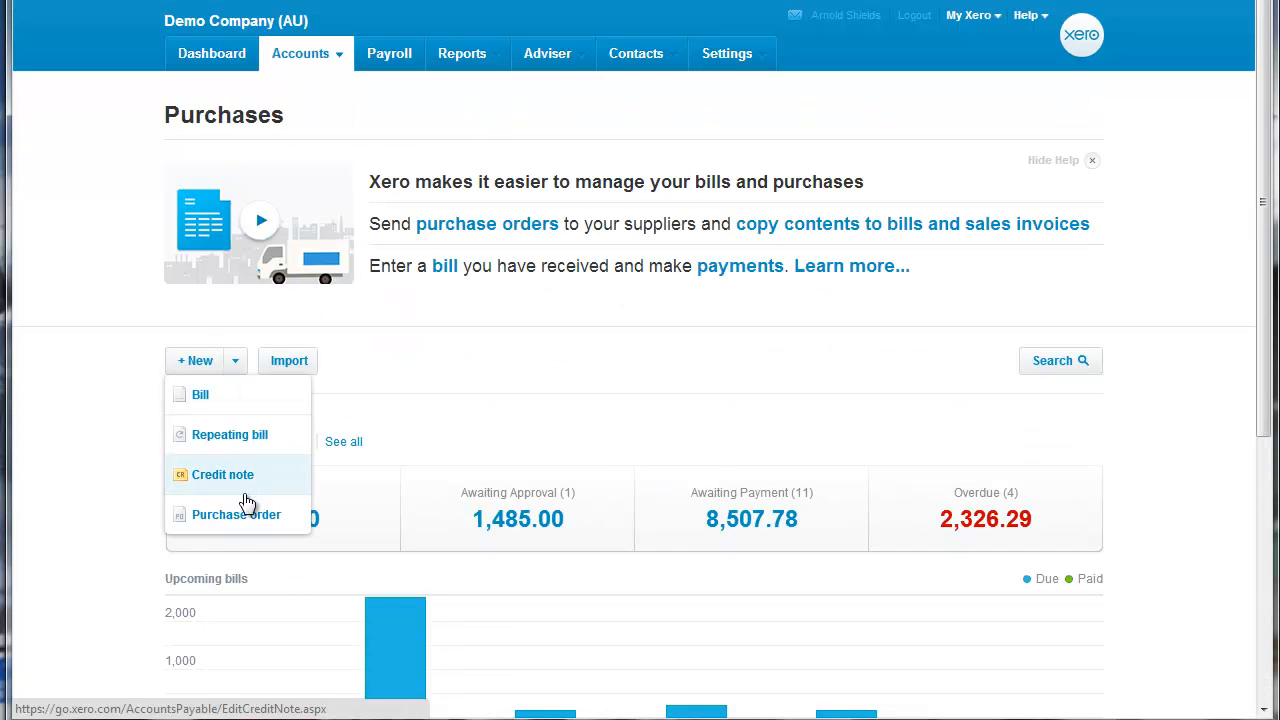
click(236, 514)
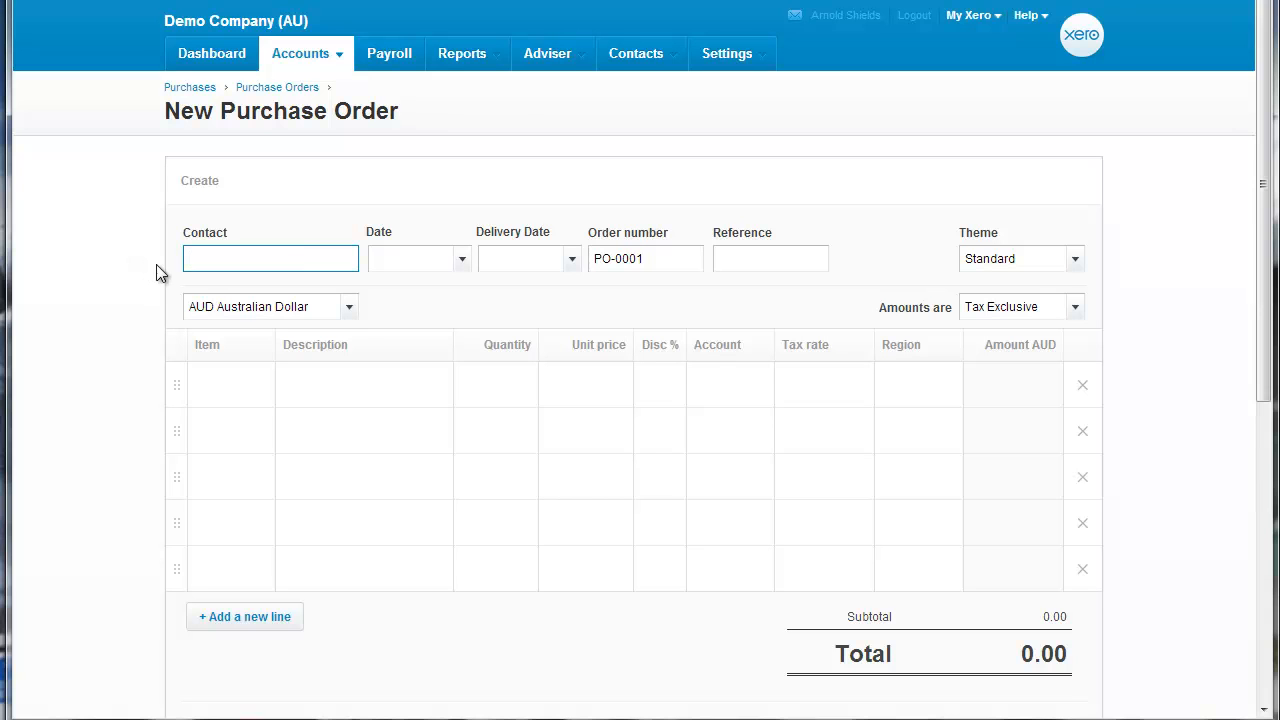
Set the contact to DIISR - Small Business Services, the date to 13 Nov 2013 and the delivery date to 30 Nov 2013.
text(diiness Services)
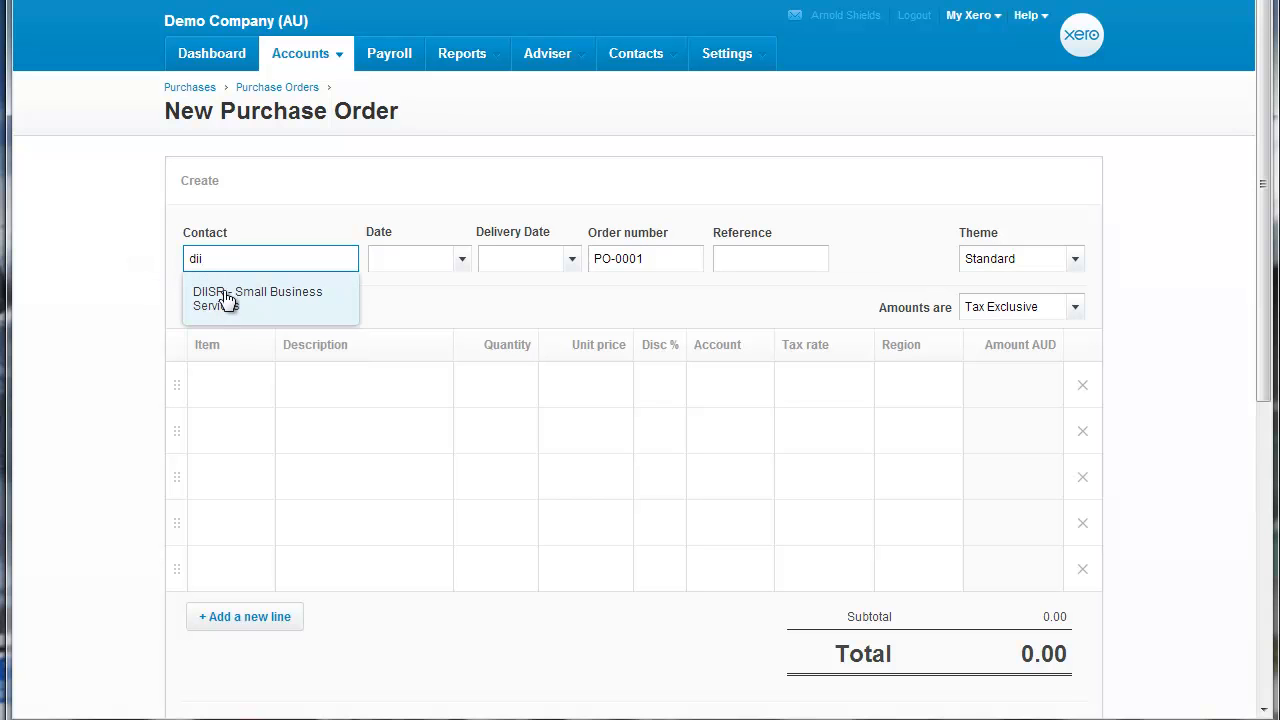
click(226, 305)
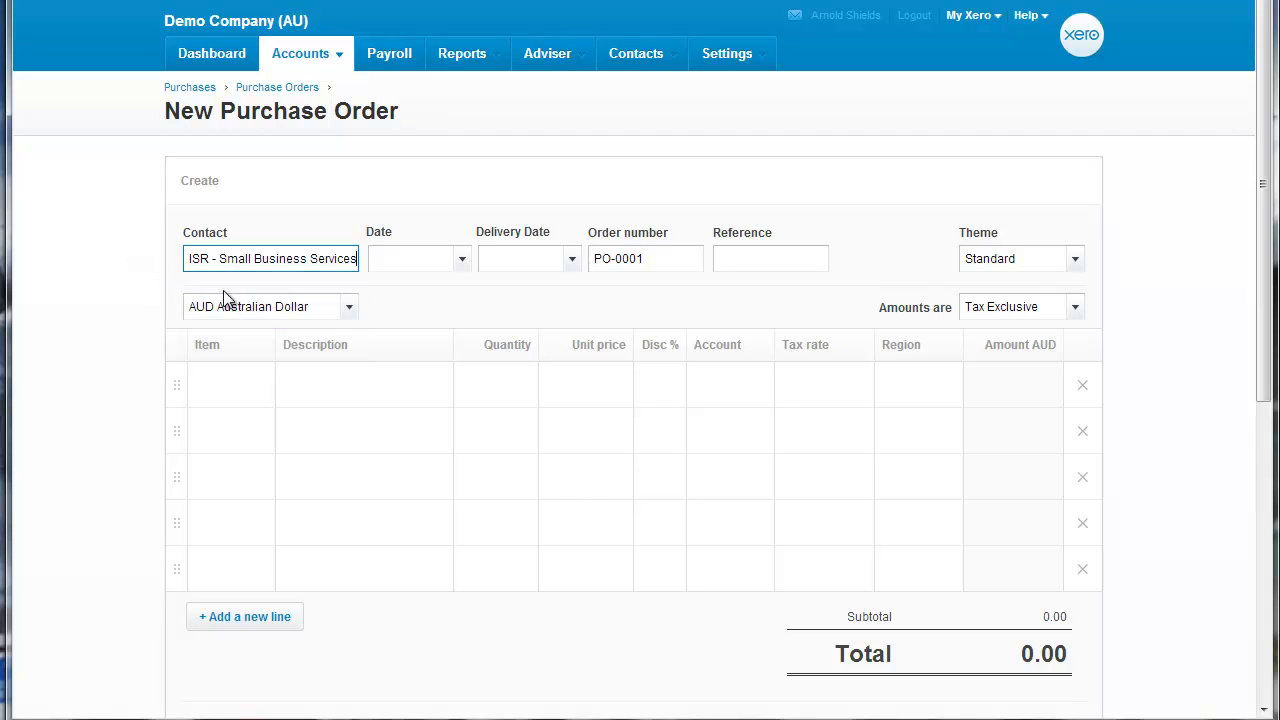
click(463, 261)
click(518, 444)
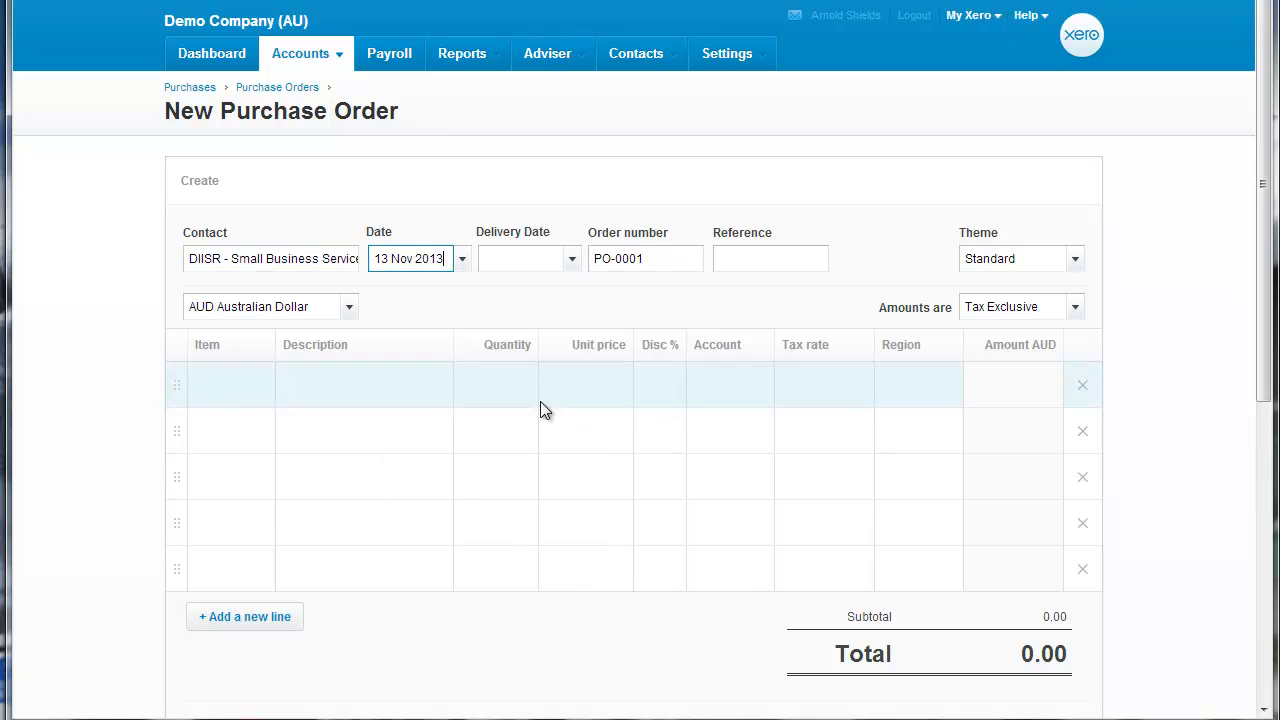
click(571, 260)
click(787, 598)
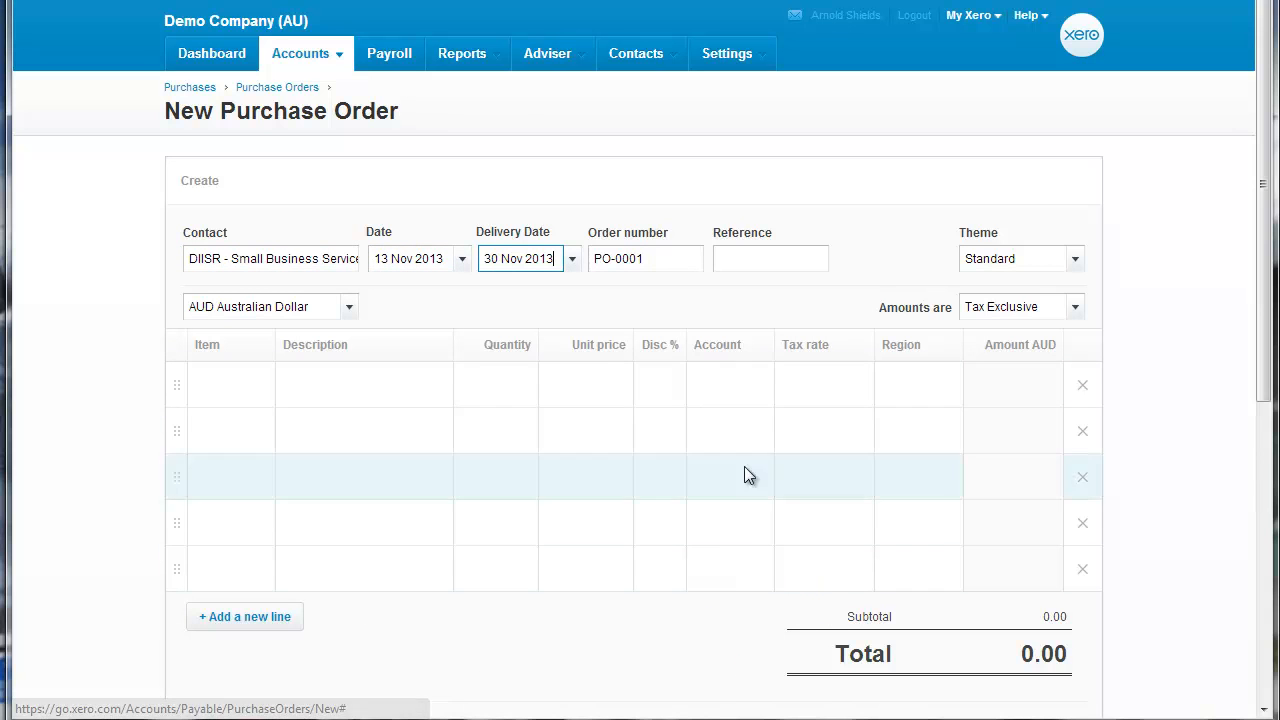
Replace the PO prefix of the order number with QUOTE.
click(626, 260)
drag(612, 259, 589, 271)
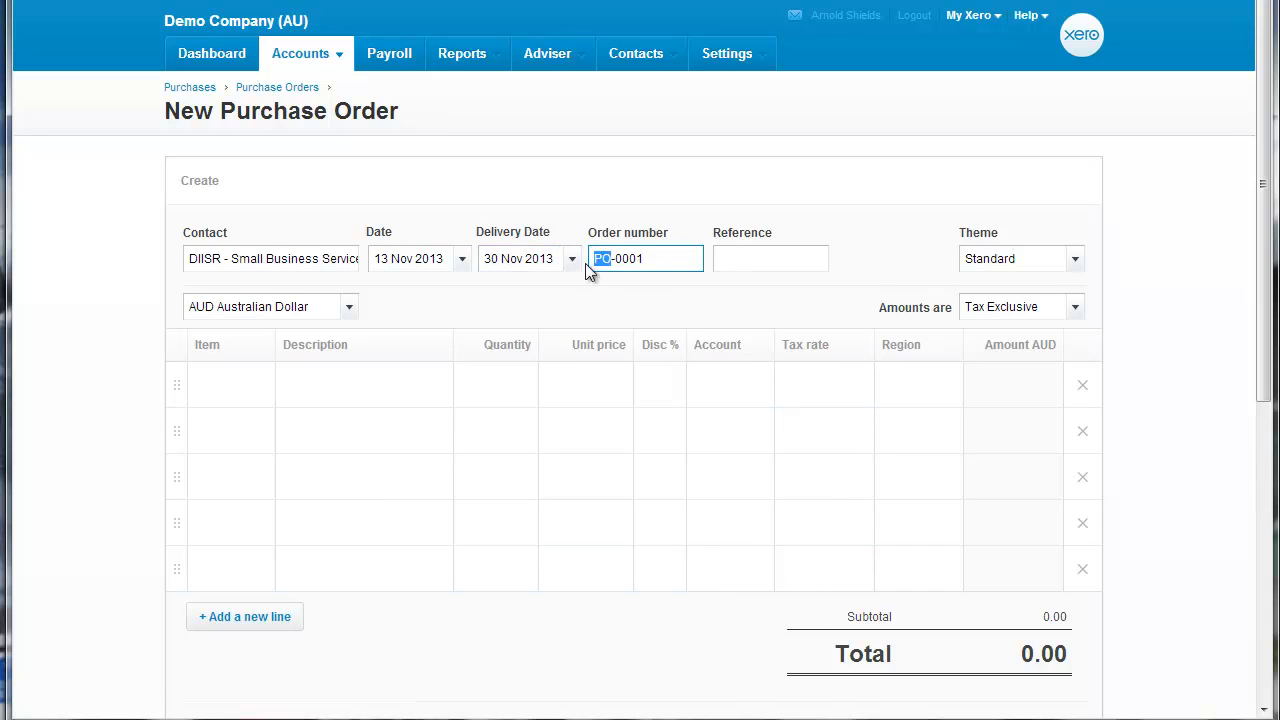
text(QUOTE)
Describe the first line item as "Demolish partitions and install 3 workstations".
click(341, 400)
click(343, 393)
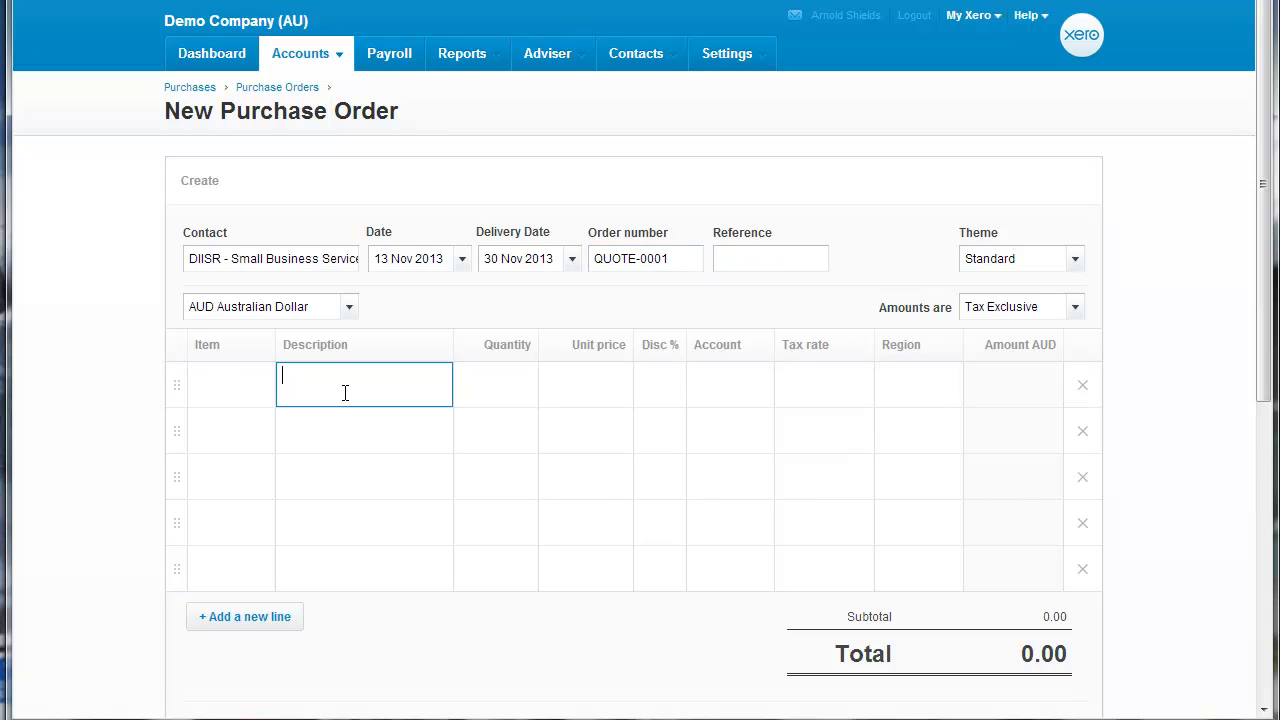
text(Demolish partitions and install 3 wo)
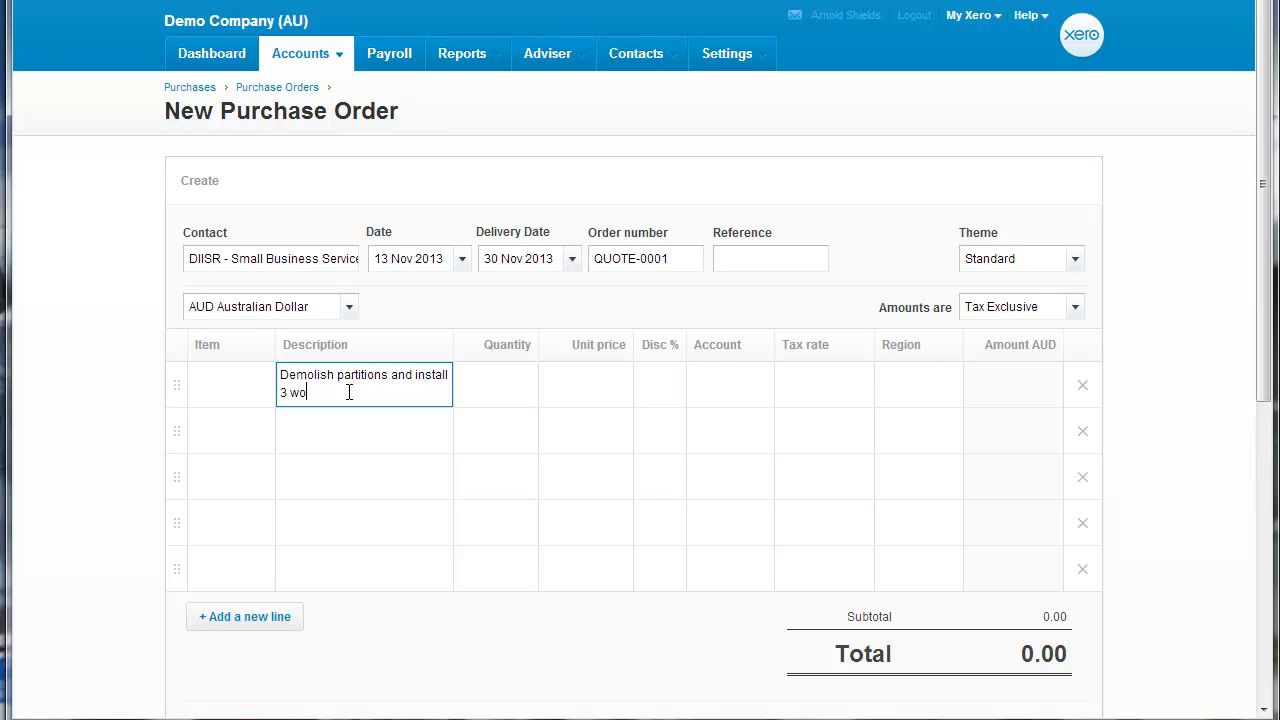
text(rkstations)
Give the first line item a quantity of 1 and a unit price of 3000.
click(490, 397)
click(589, 383)
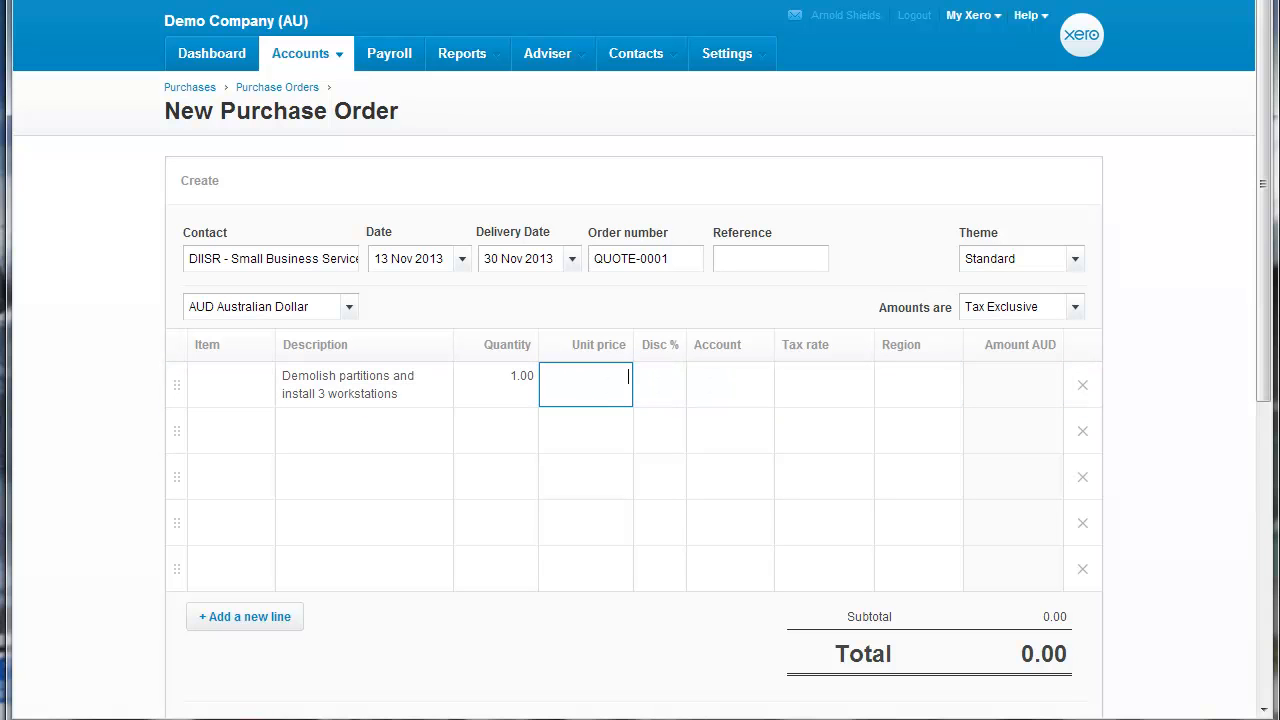
text(3000)
key(Tab)
key(Tab)
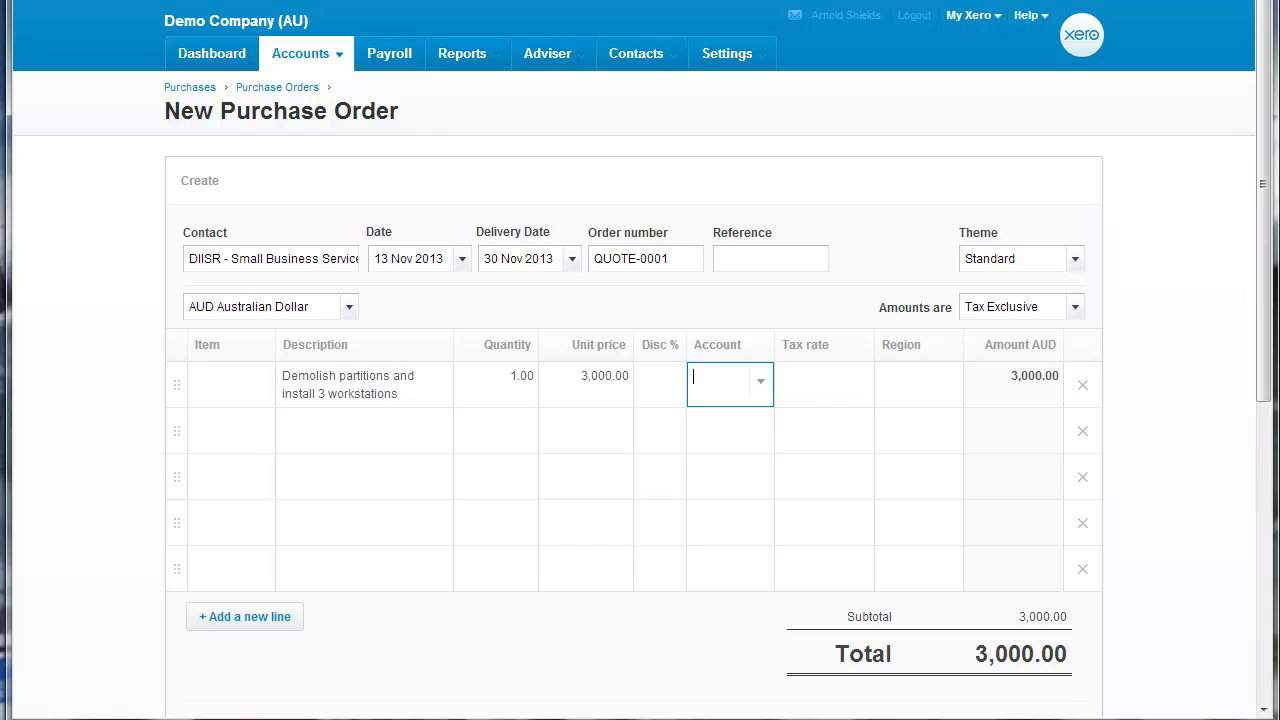
Assign the first line item to the account 200 - Sales.
click(760, 381)
scroll(795, 605, down, 6)
scroll(795, 605, down, 8)
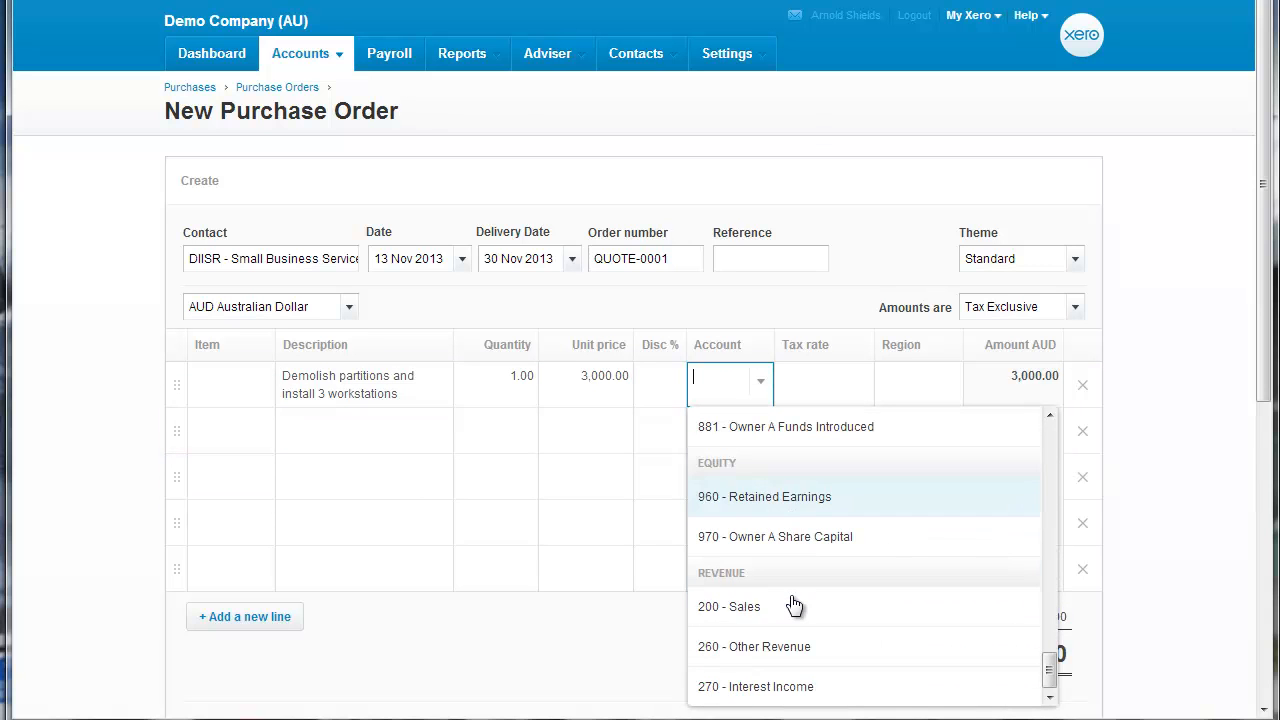
click(790, 600)
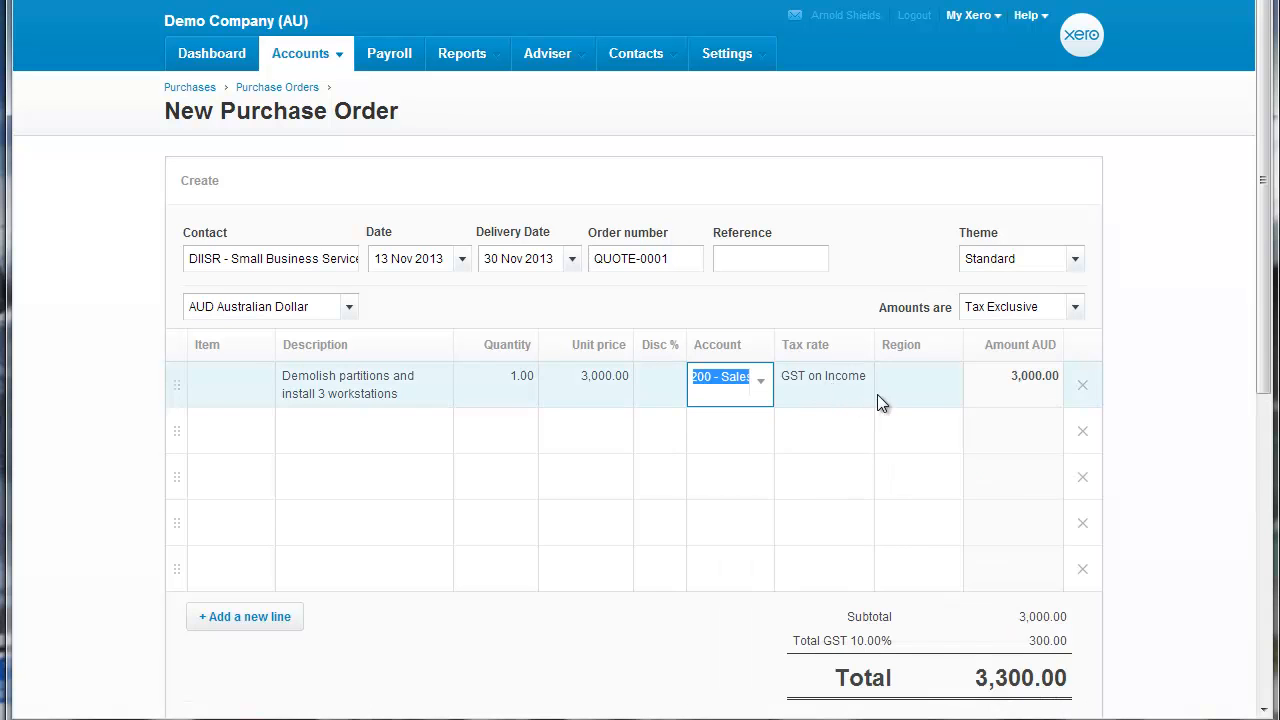
Apply the Quote theme to the purchase order and approve it.
scroll(1166, 404, down, 3)
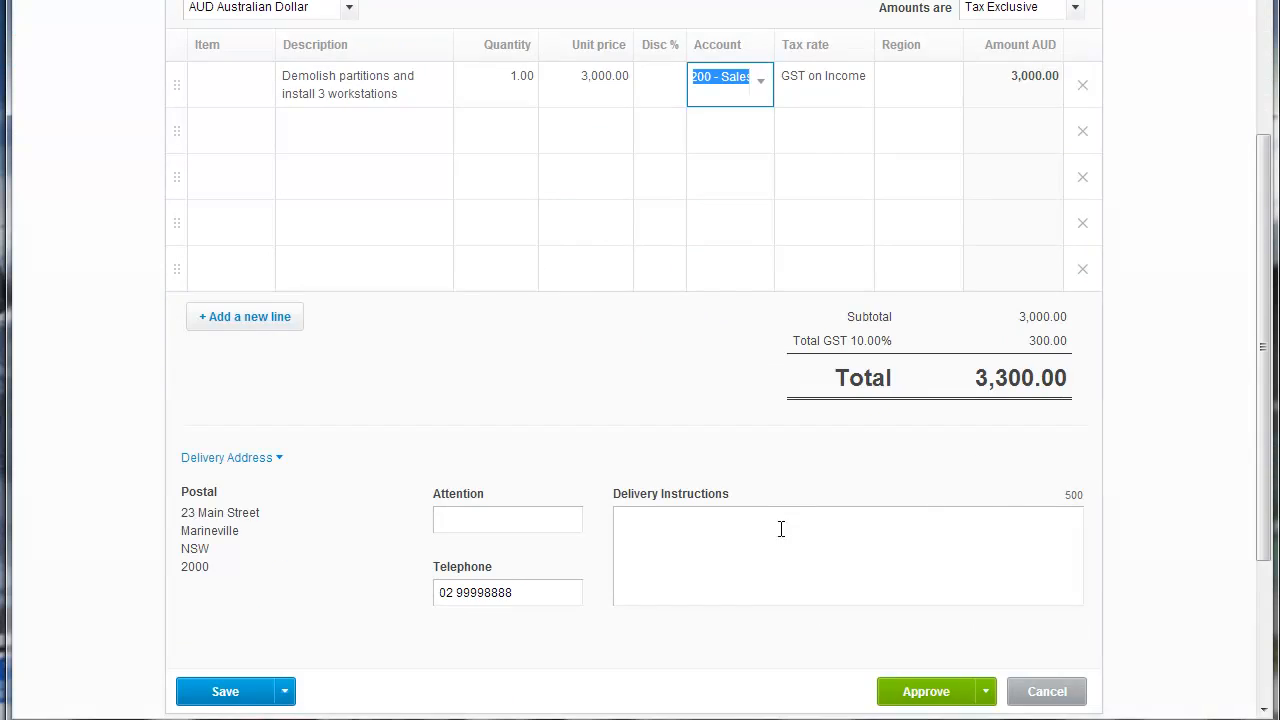
click(781, 528)
scroll(780, 528, up, 1)
scroll(798, 526, up, 1)
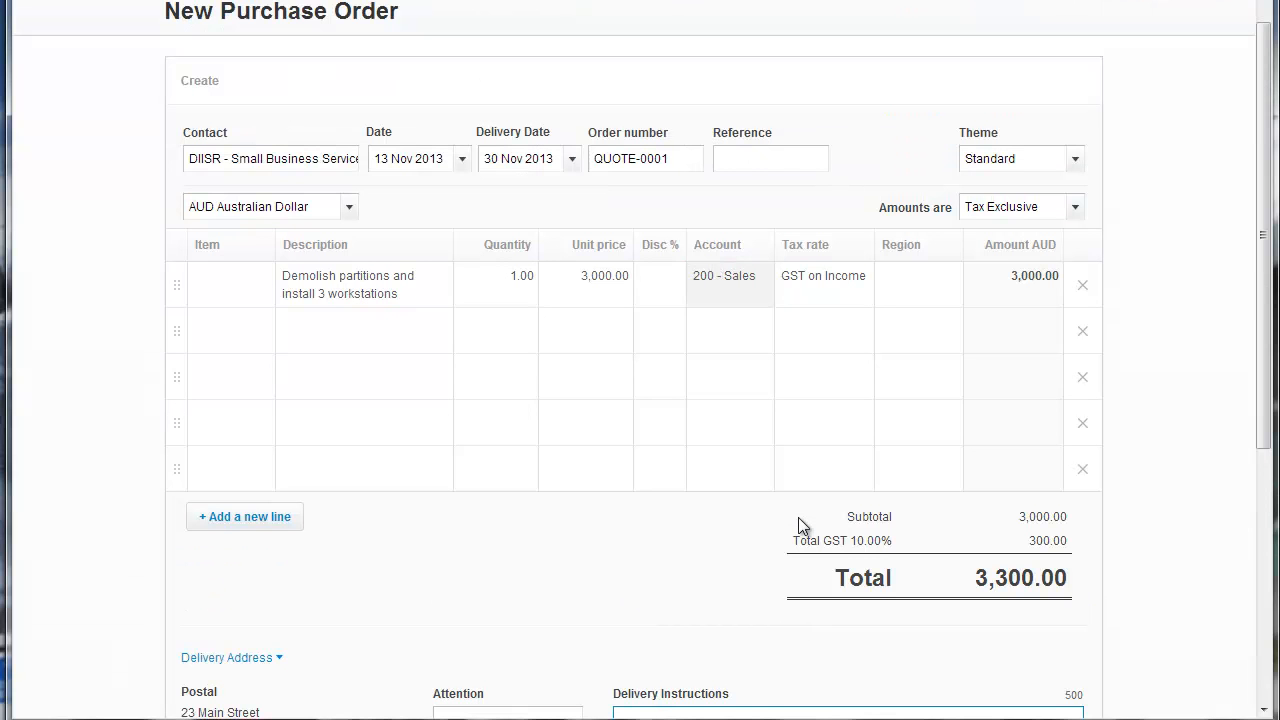
click(1076, 160)
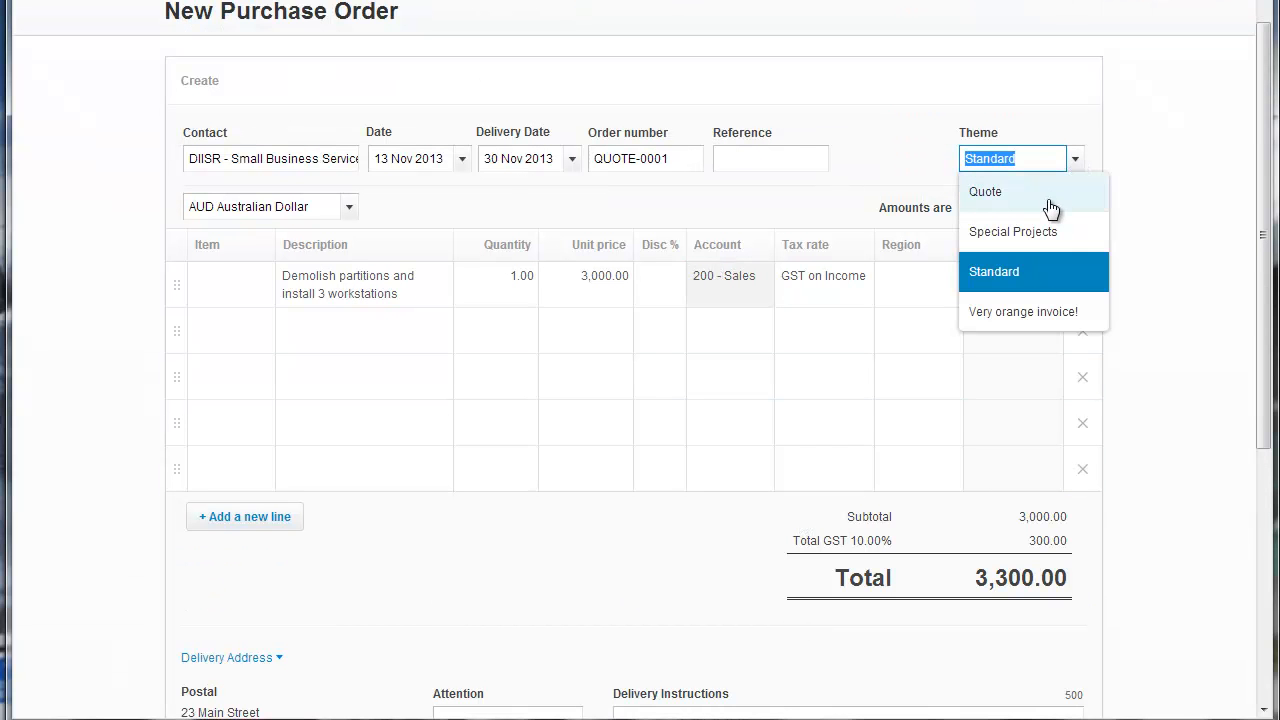
click(1017, 200)
scroll(1118, 486, down, 3)
click(928, 594)
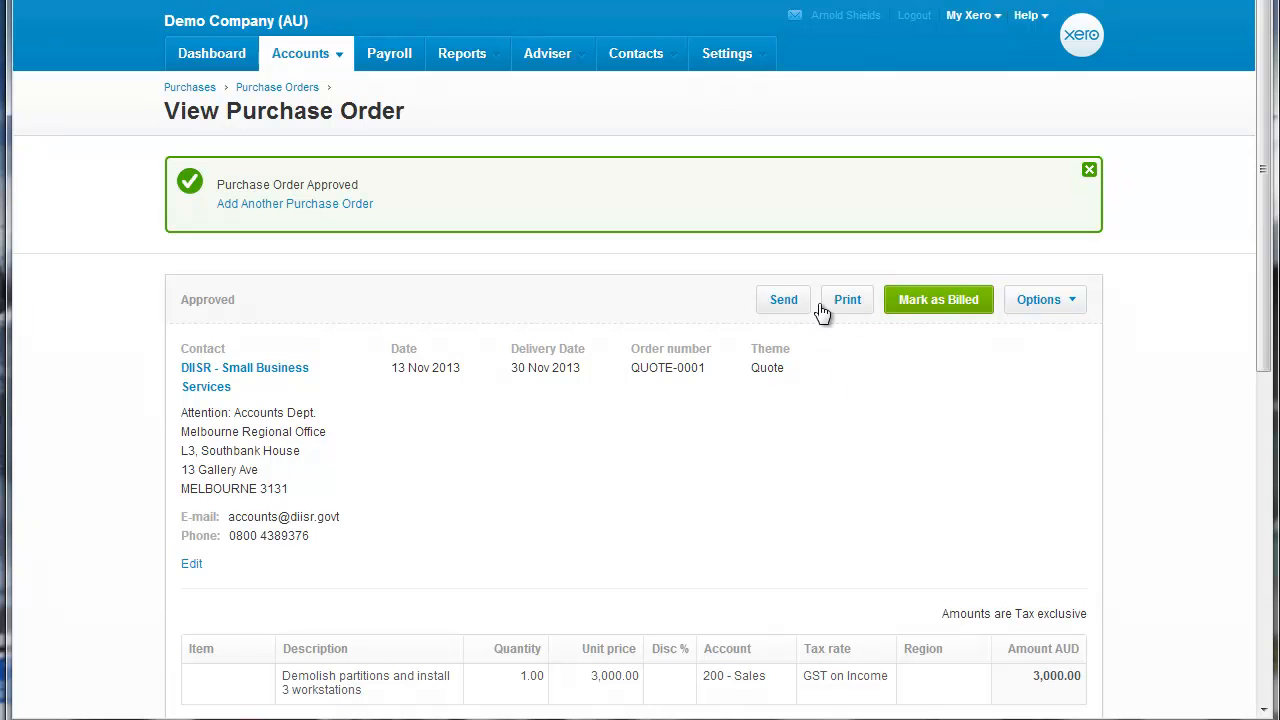
Print the approved purchase order as a PDF without marking it as sent, and review the quote in Adobe Reader.
click(850, 304)
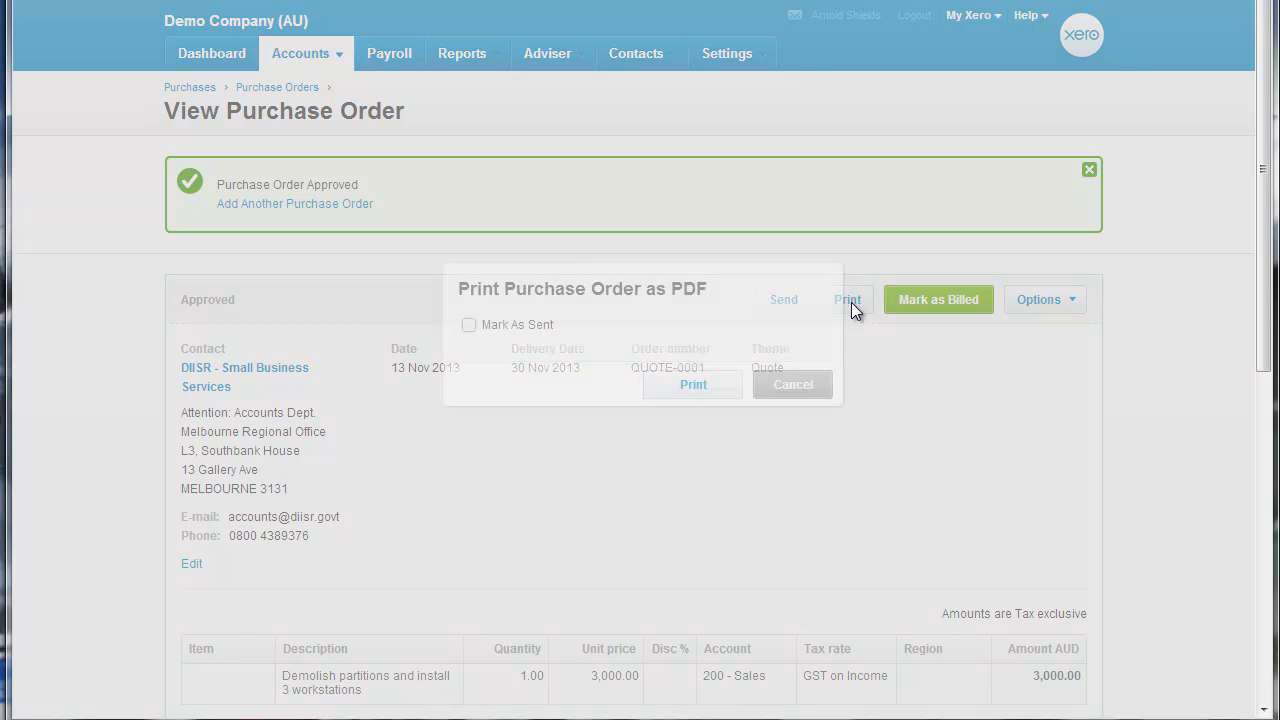
click(692, 385)
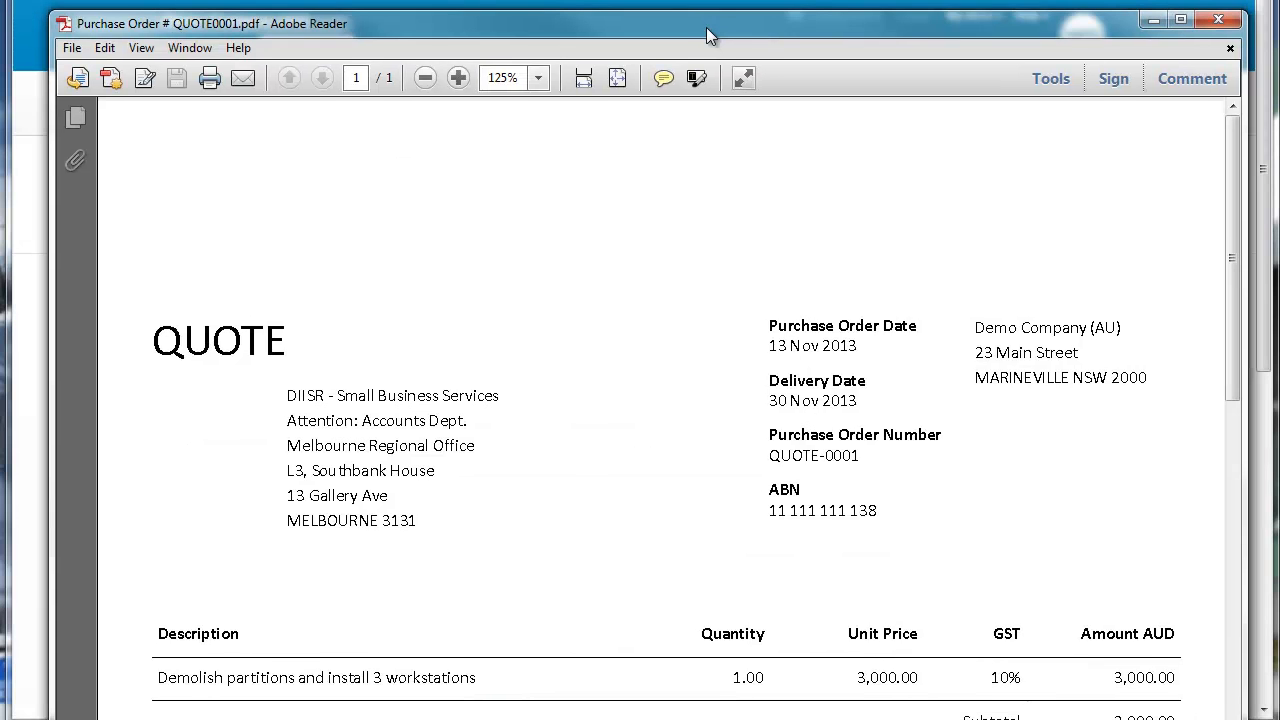
drag(706, 35, 691, 24)
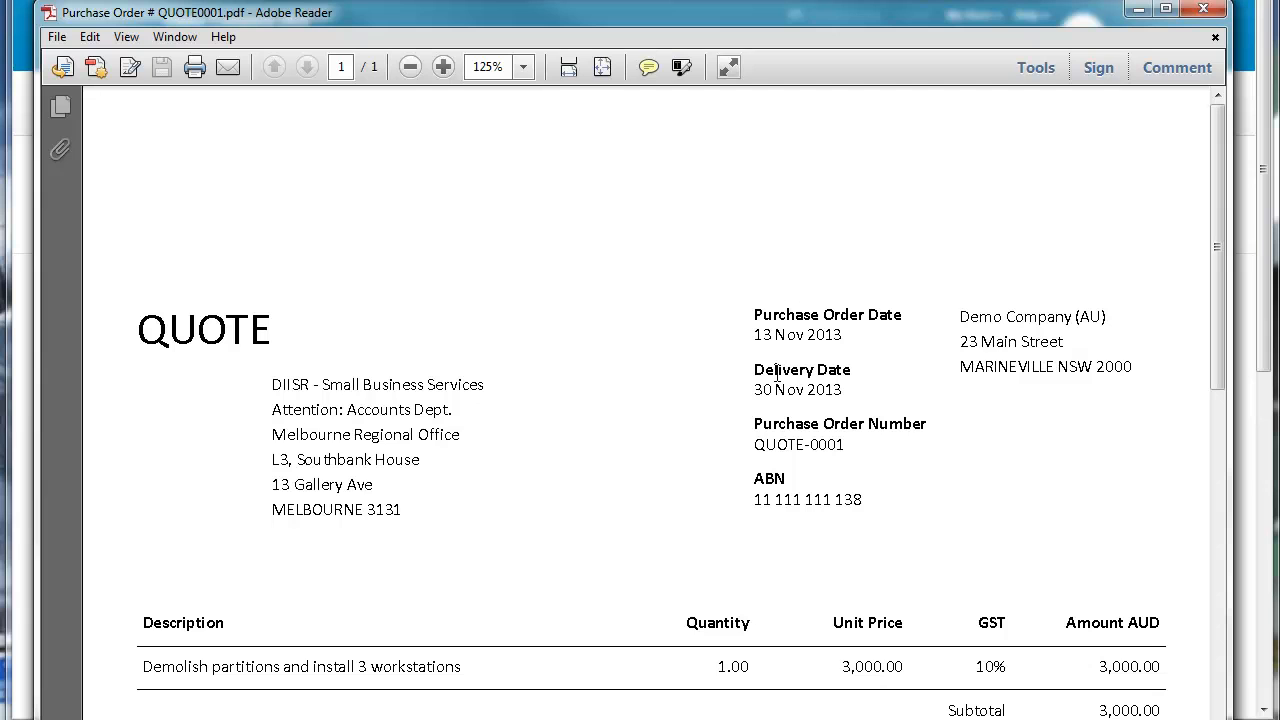
scroll(797, 428, down, 3)
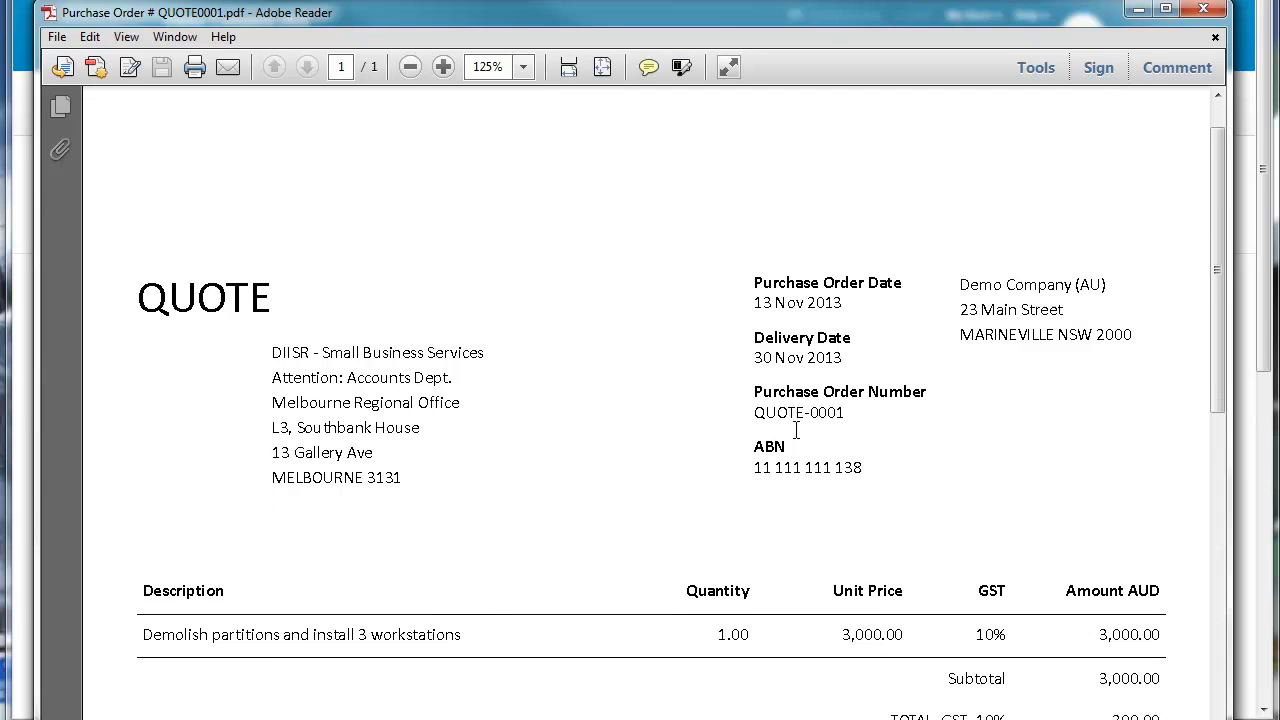
scroll(795, 430, down, 1)
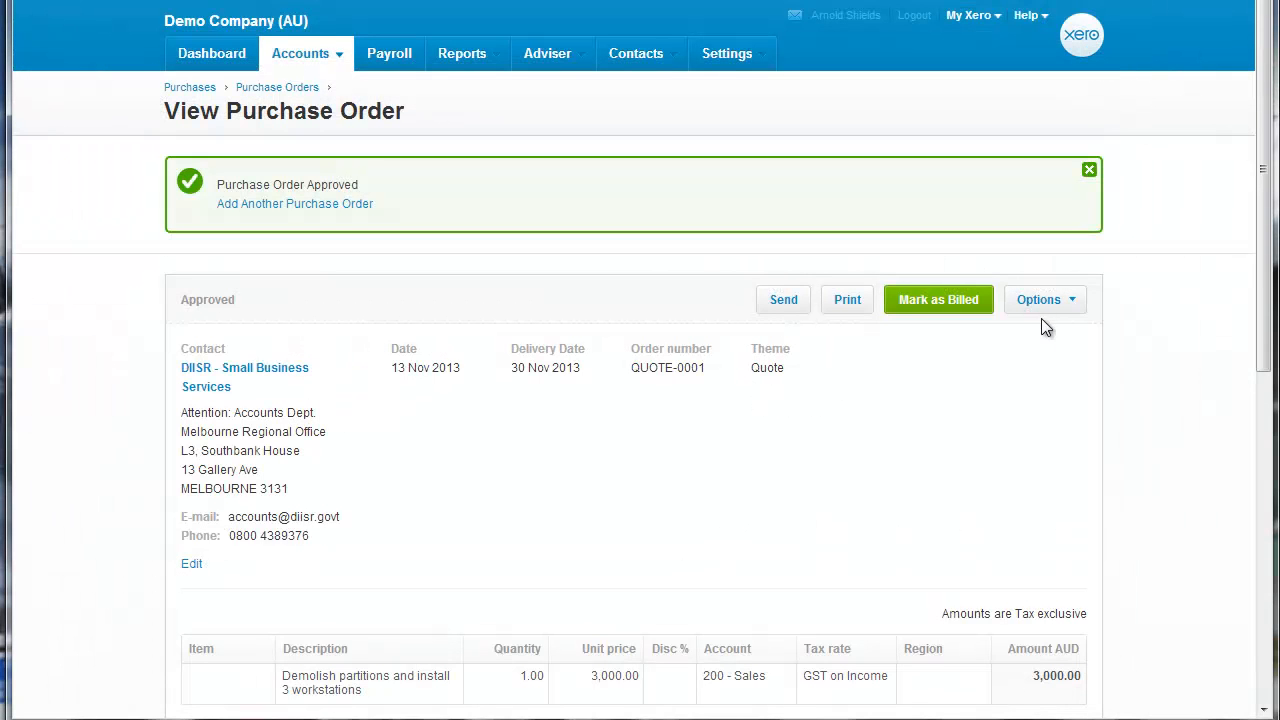
Copy the approved purchase order's contents to a new draft invoice.
click(1073, 303)
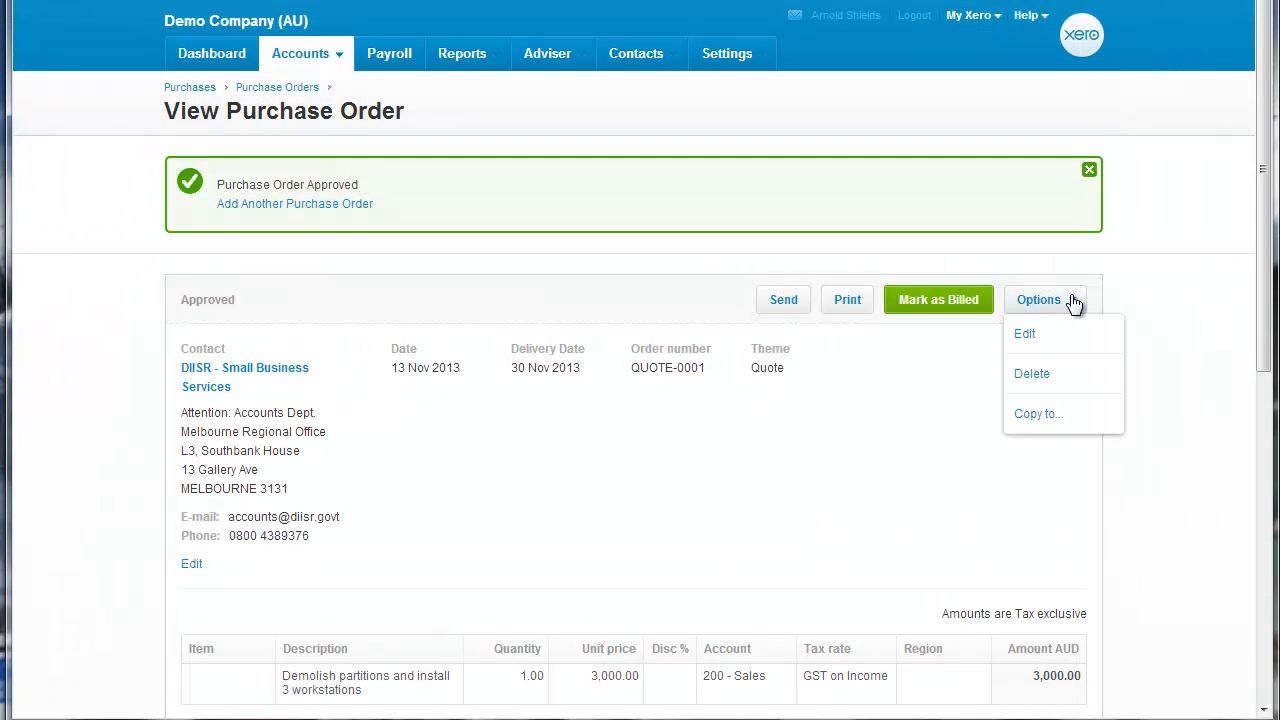
click(1058, 414)
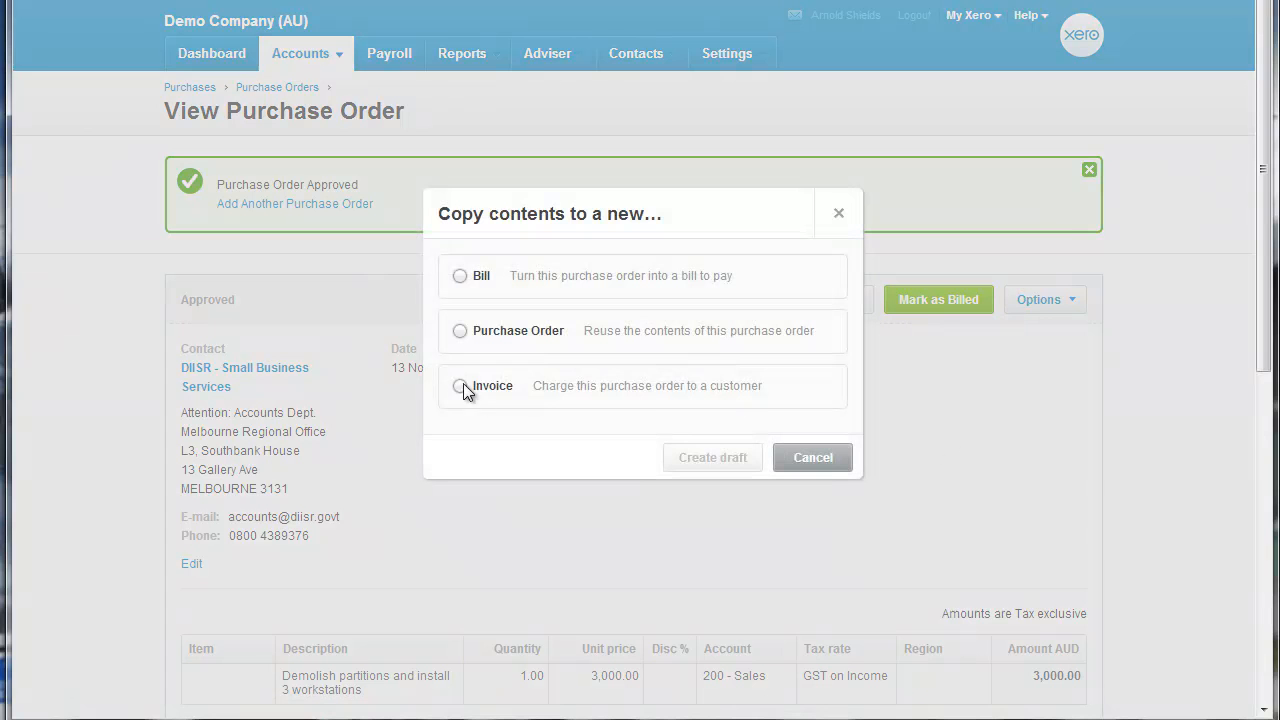
click(474, 390)
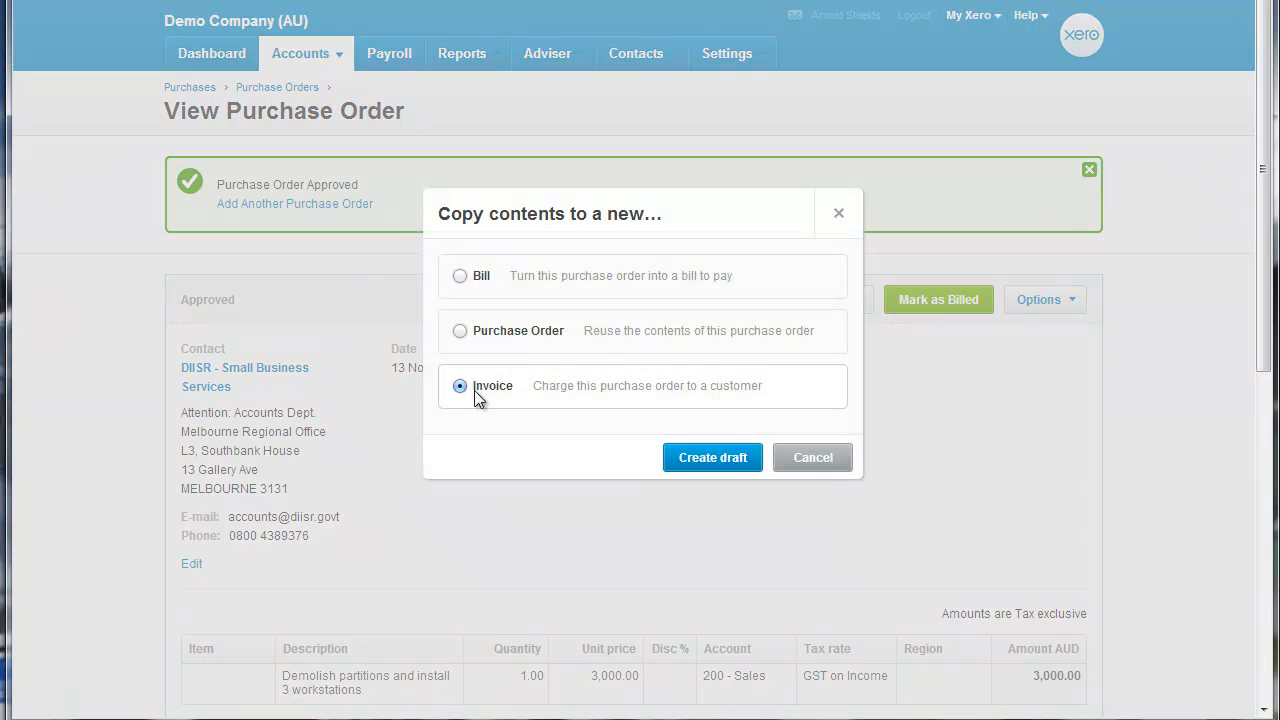
click(731, 466)
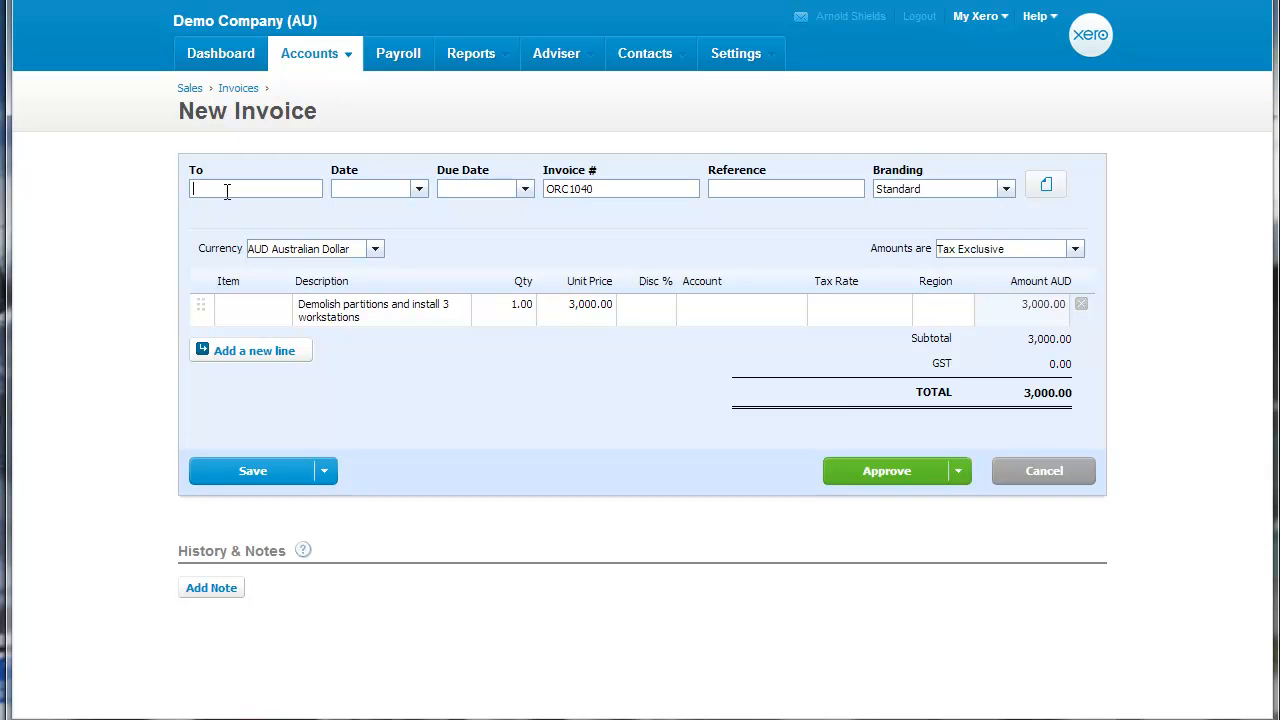
Address the invoice to DIISR - Small Business Services, dated 13 Nov 2013 and due 30 Nov 2013.
text(dii)
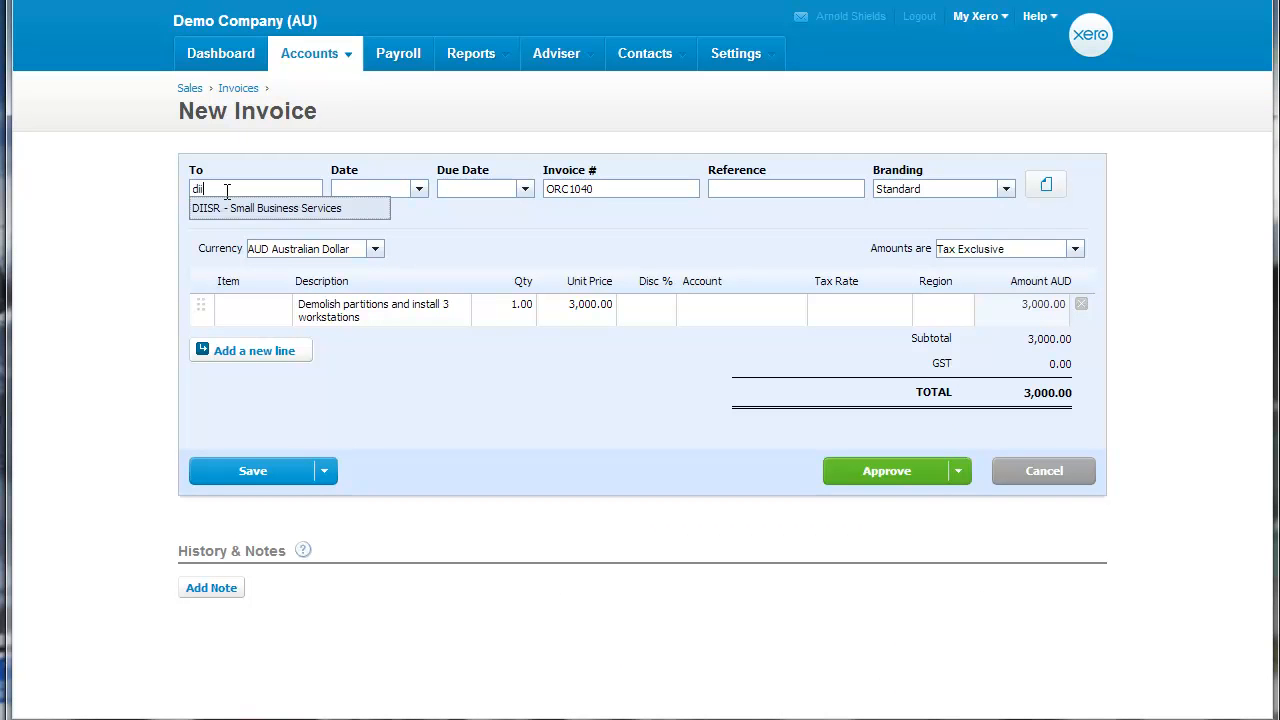
key(Return)
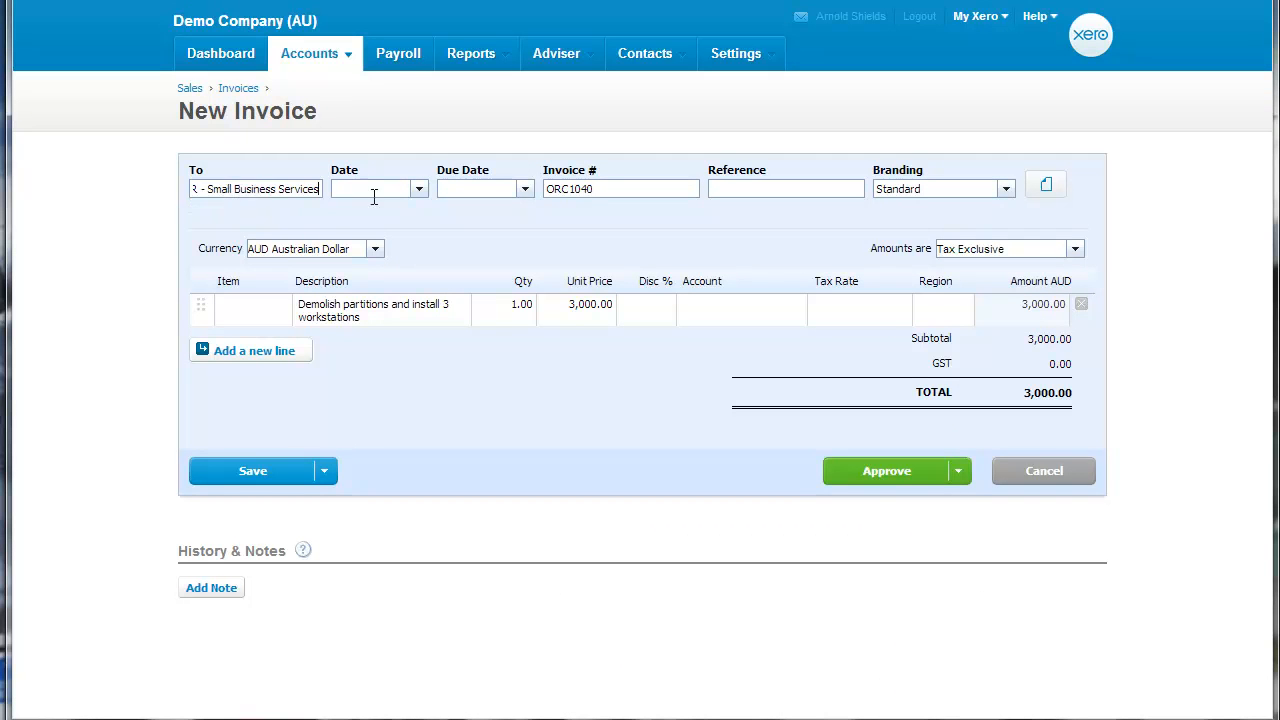
click(419, 189)
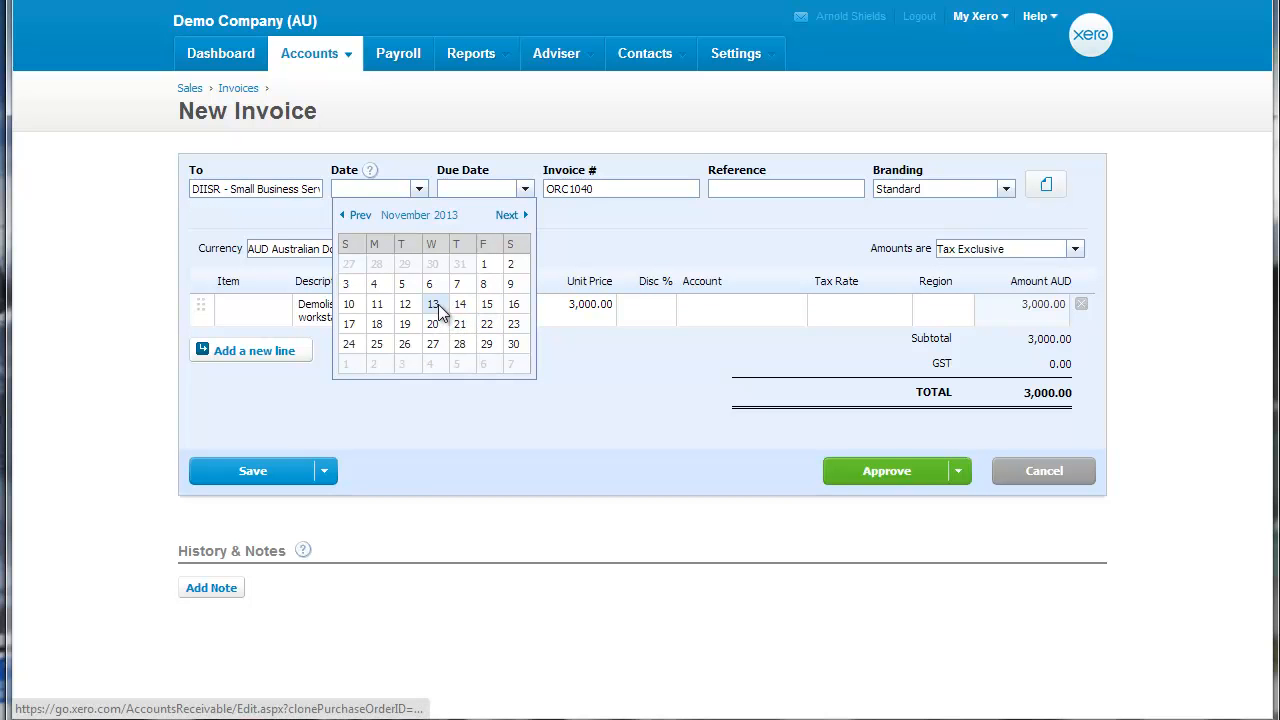
click(434, 304)
click(524, 190)
click(619, 344)
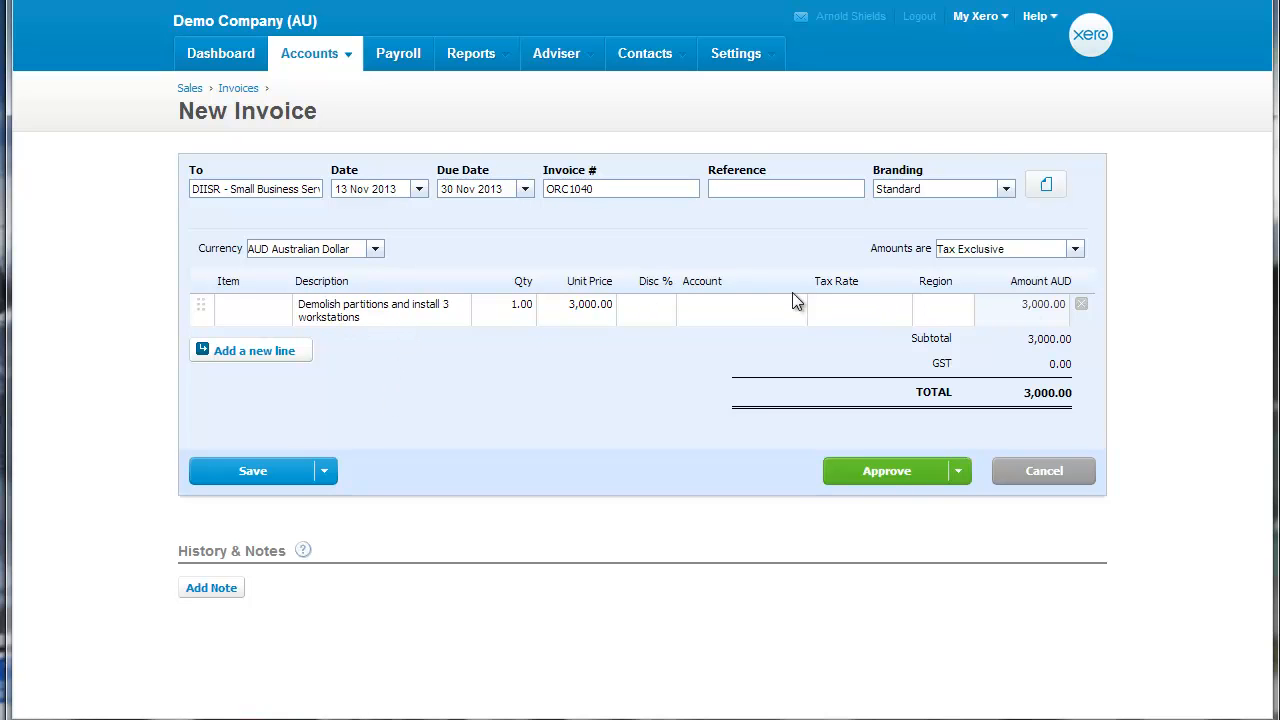
Assign the invoice's line item to the account 200 - Sales and approve the invoice.
click(751, 299)
click(798, 308)
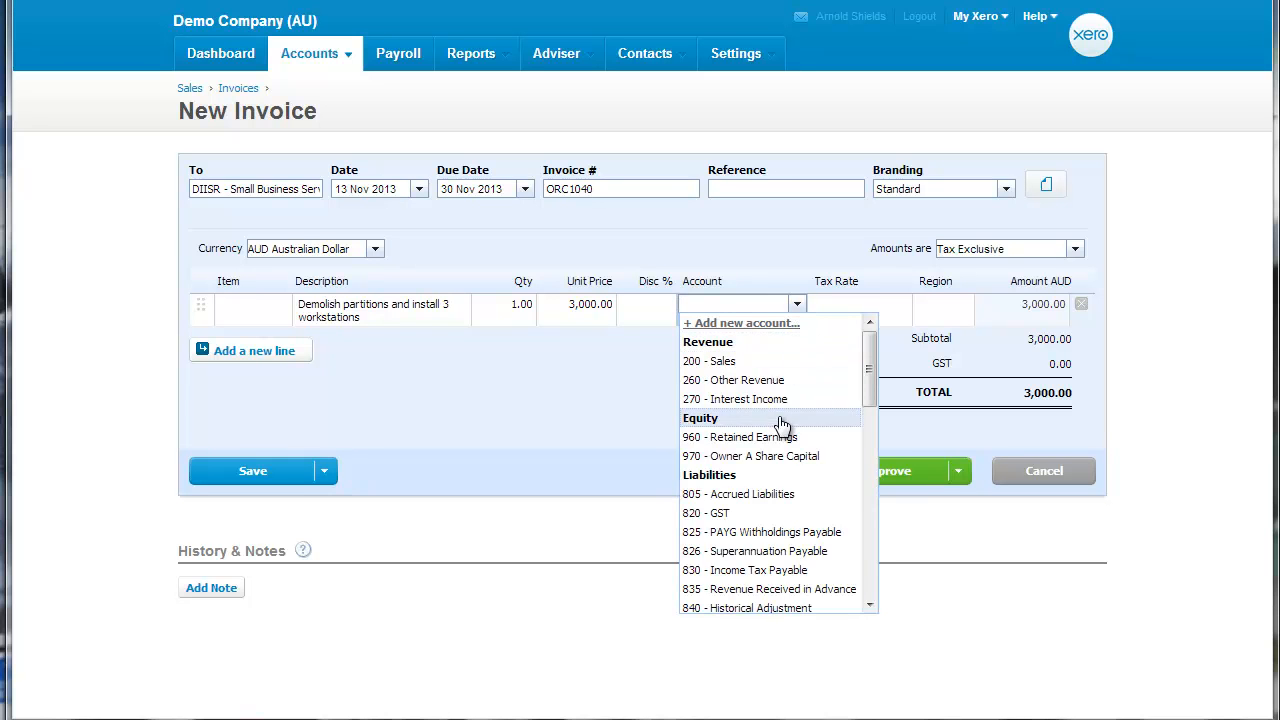
click(770, 362)
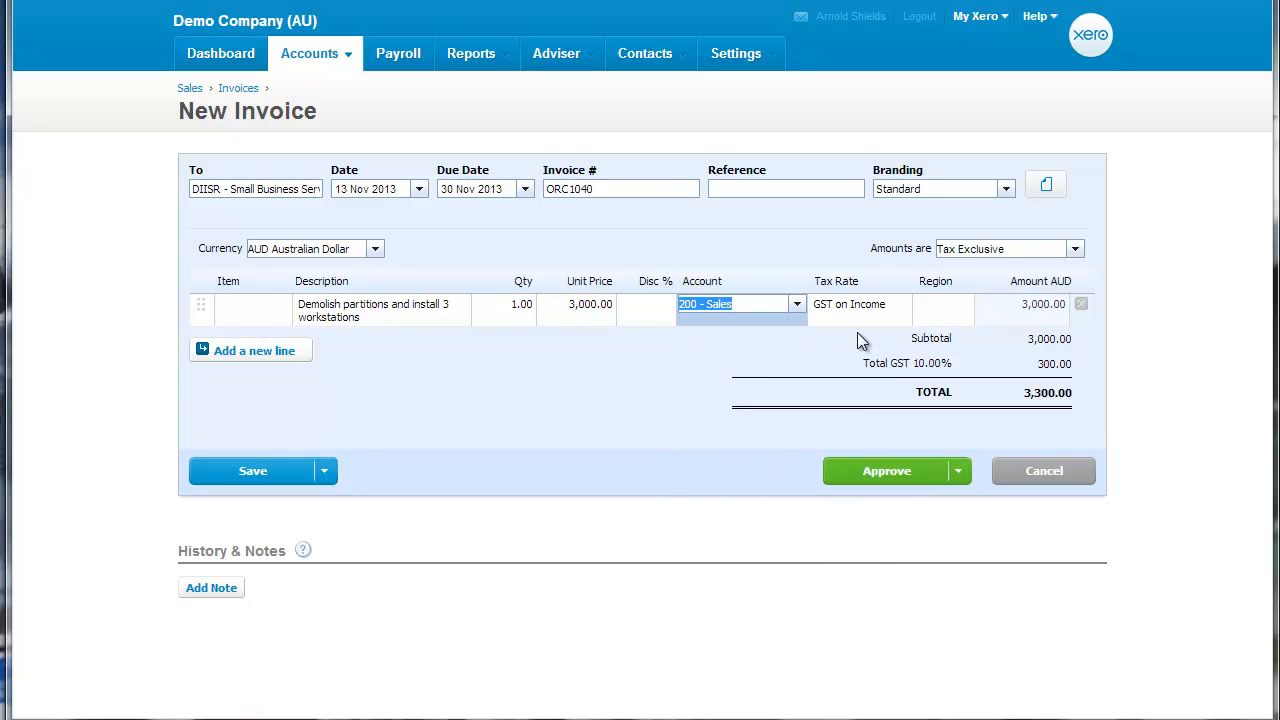
click(917, 462)
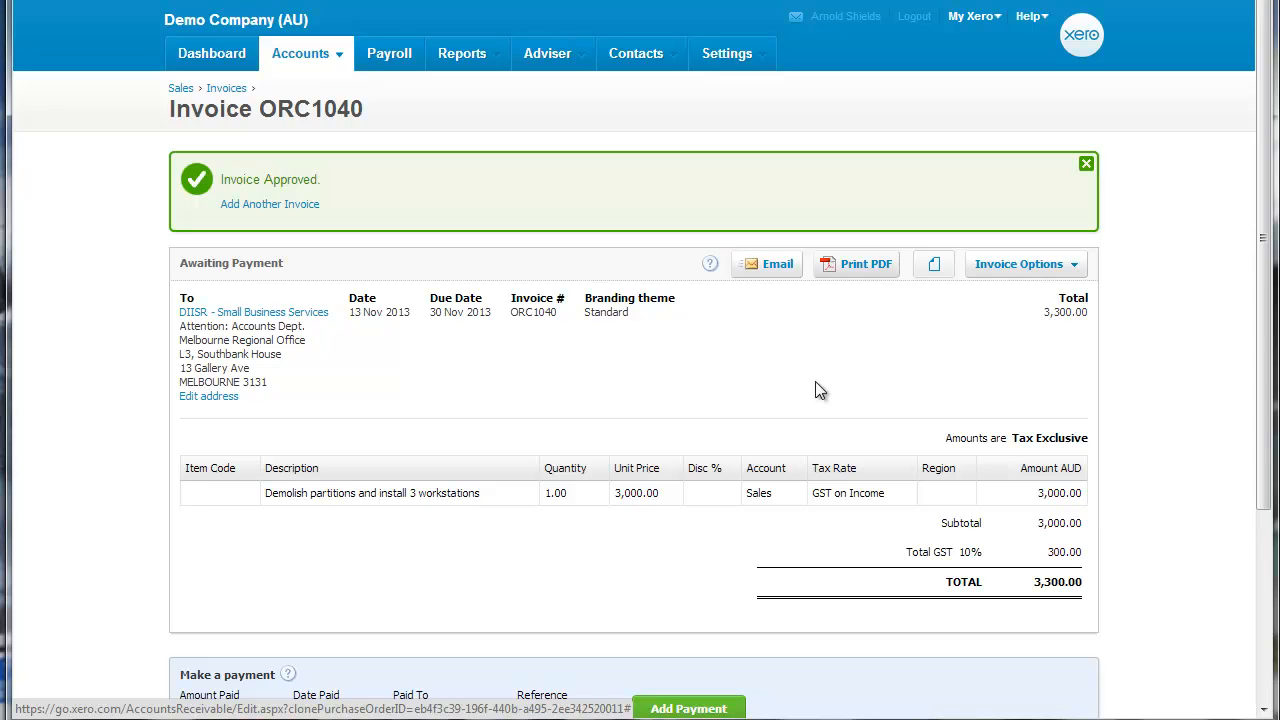
Open the invoice settings and start creating another new branding theme.
click(744, 62)
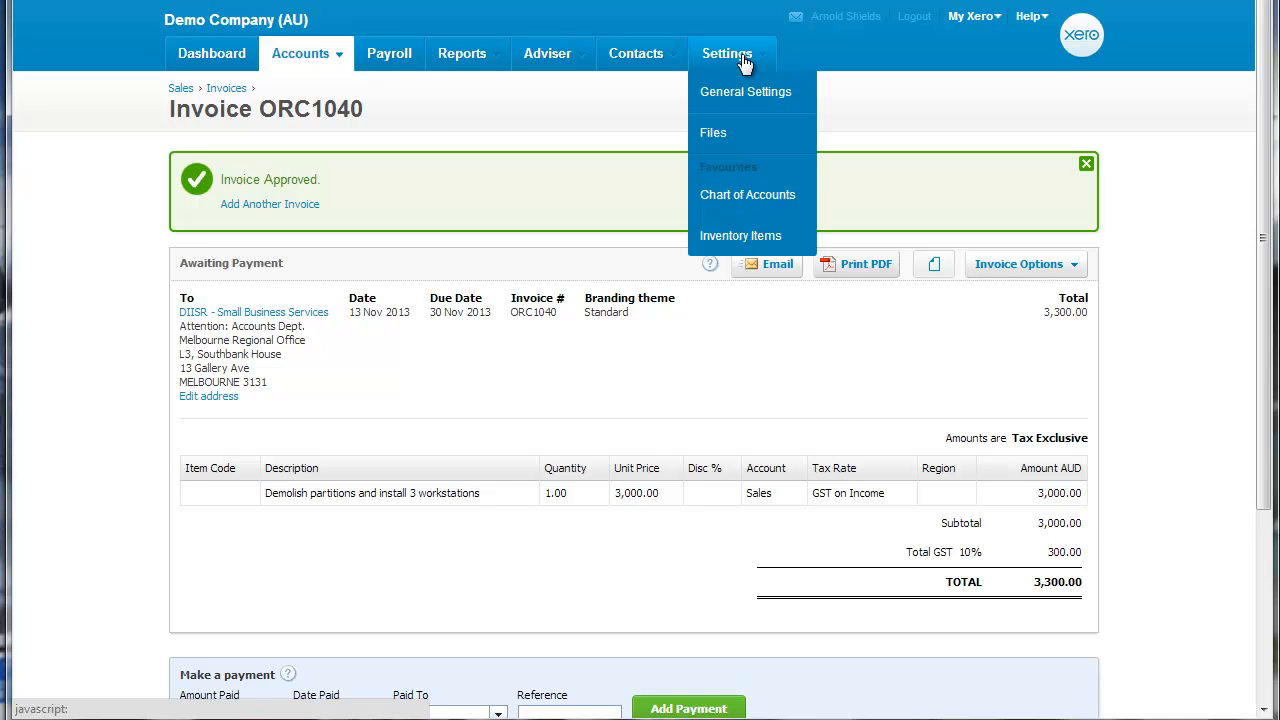
click(738, 95)
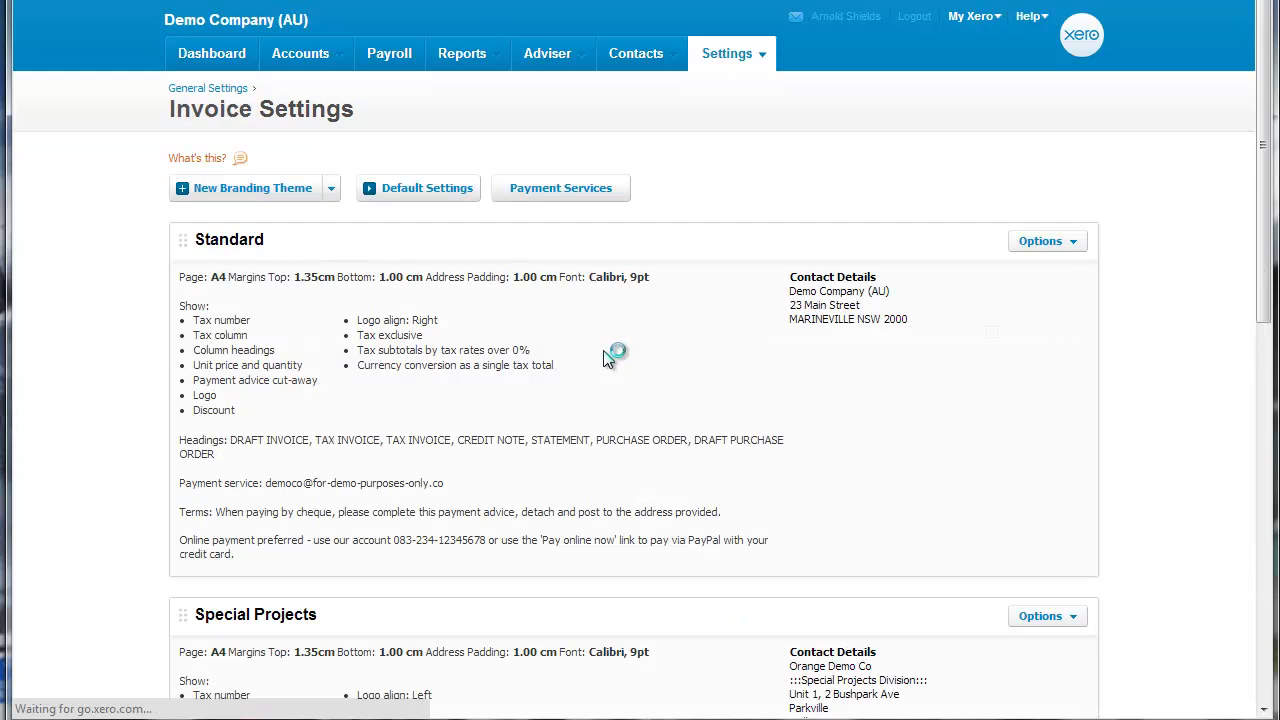
click(332, 190)
click(238, 240)
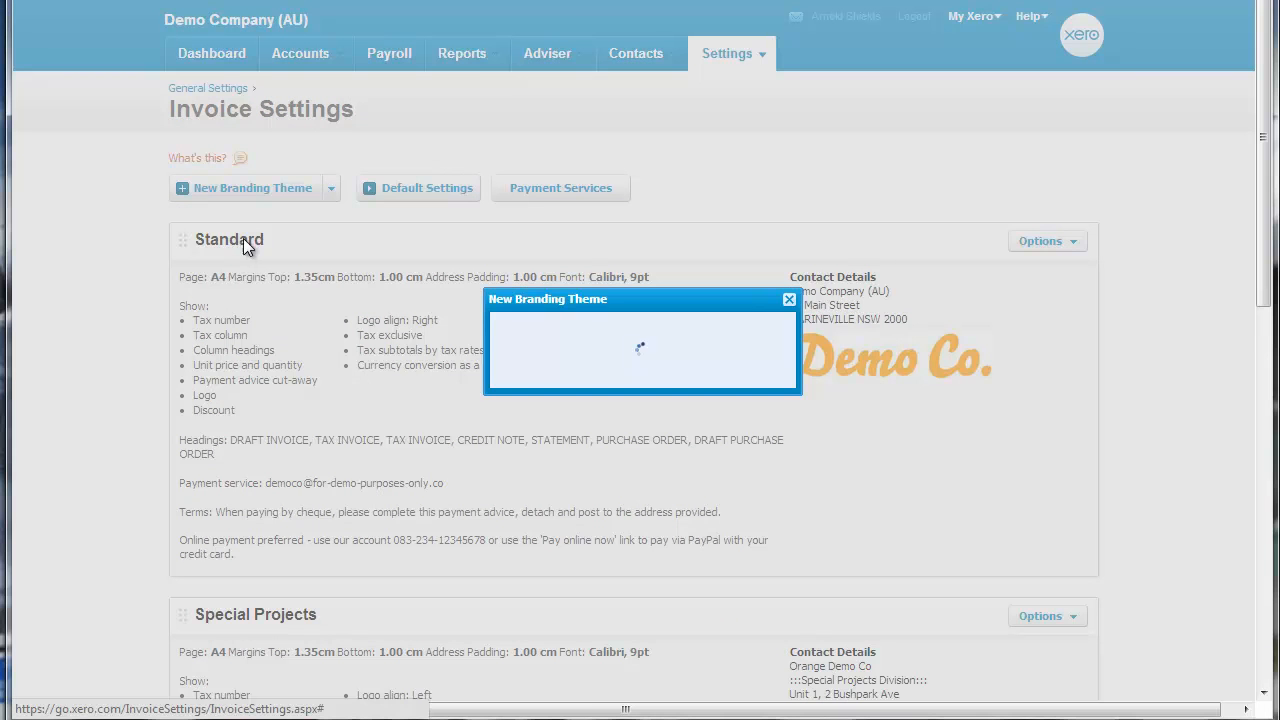